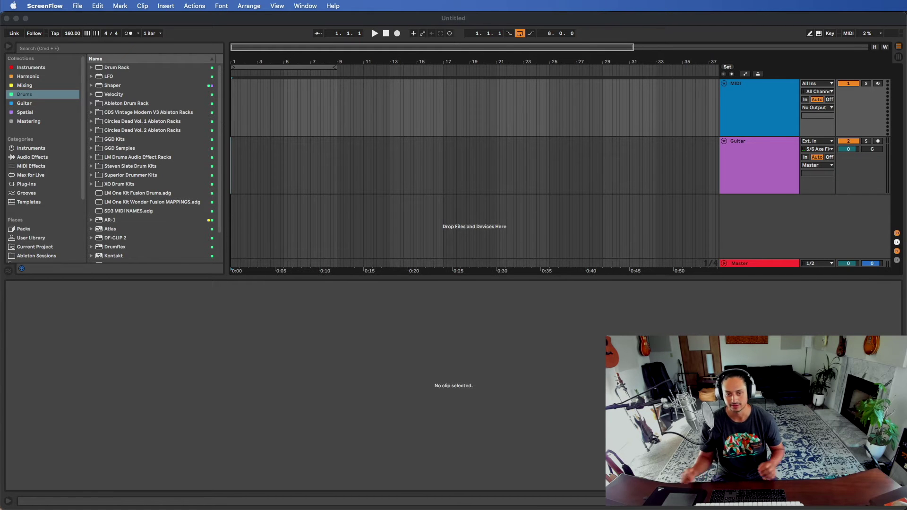
# - Drag Stuck In The Blue MASTER3.m4a from Downloads into the arrangement as a new audio track
pyautogui.press('super+Tab')
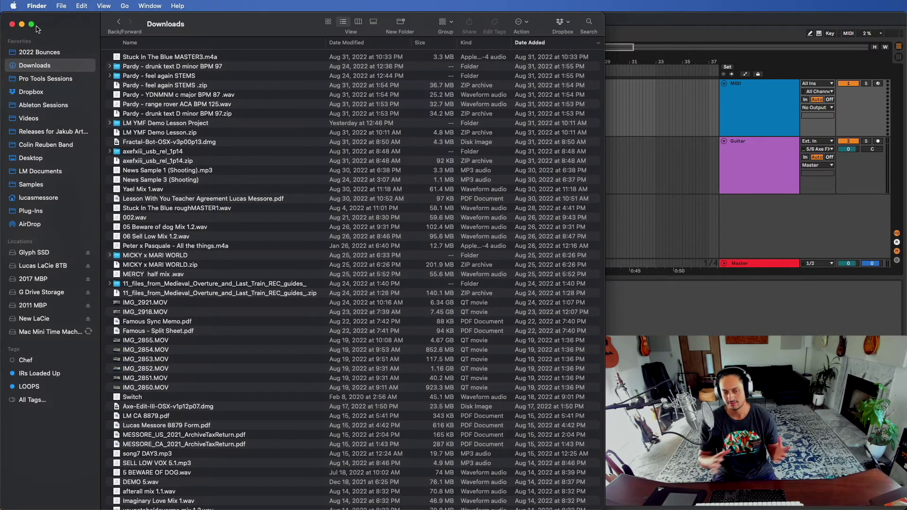
pyautogui.click(224, 59)
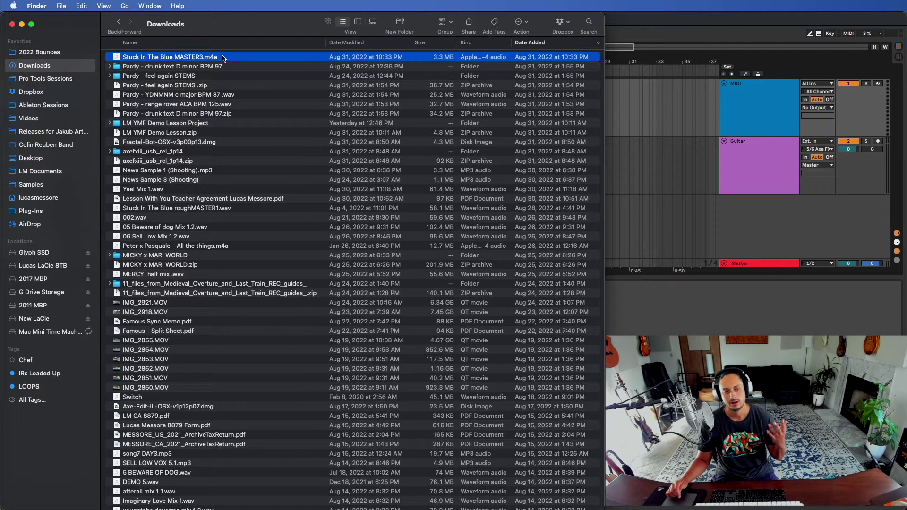
pyautogui.moveTo(224, 59); pyautogui.dragTo(640, 226)
# - Move the Stuck In The Blue clip to the start of the arrangement at bar 1
pyautogui.click(641, 226)
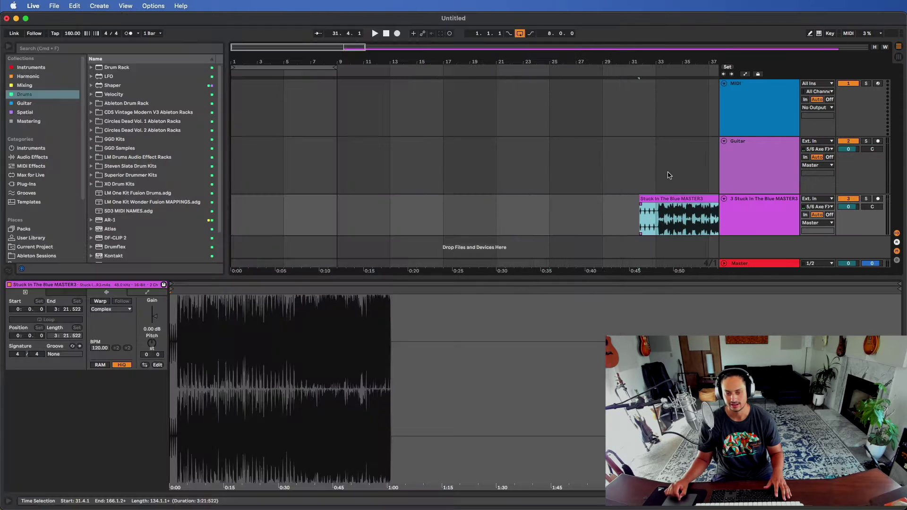
pyautogui.click(556, 199)
pyautogui.click(683, 199)
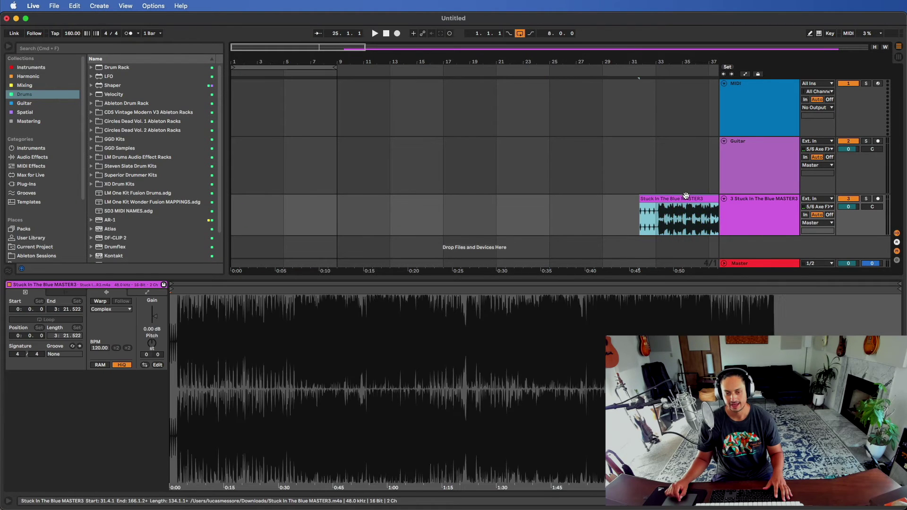
pyautogui.hotkey('ctrl', 'Up')
pyautogui.click(786, 195)
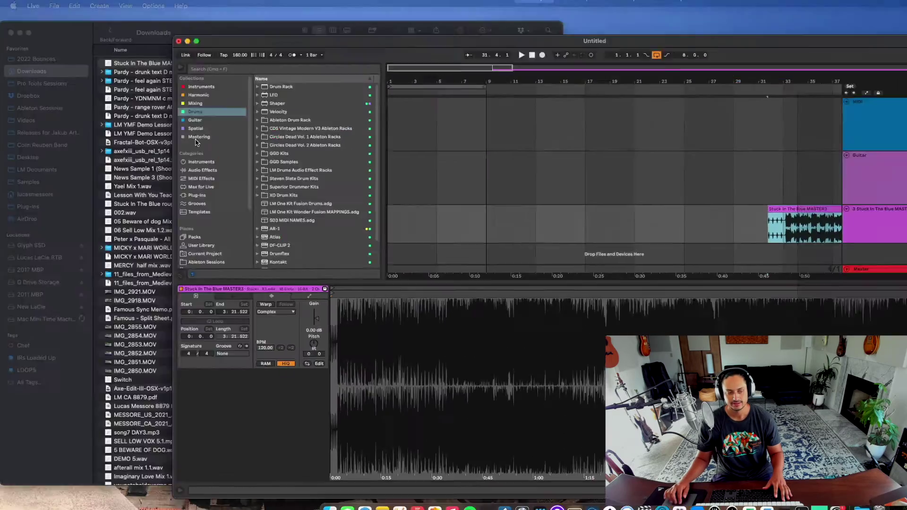
pyautogui.hotkey('ctrl', 'Up')
pyautogui.click(284, 236)
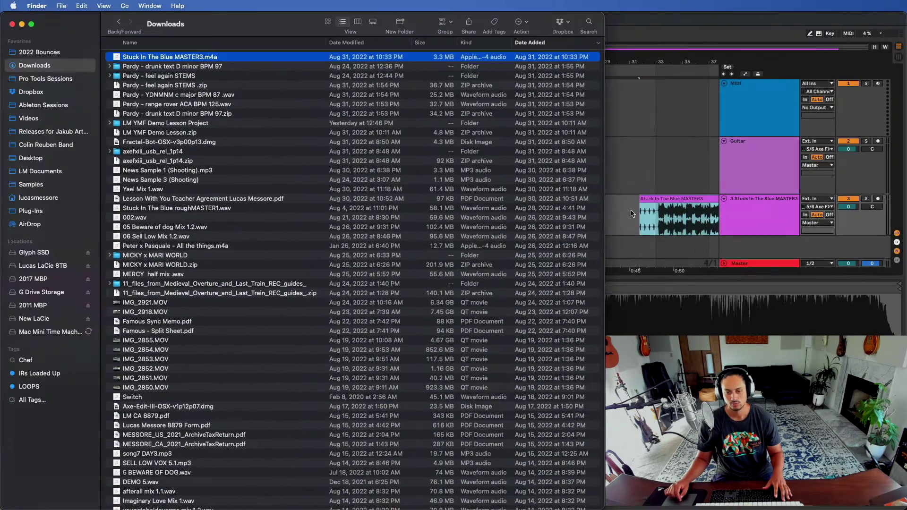
pyautogui.click(689, 203)
pyautogui.moveTo(688, 202); pyautogui.dragTo(287, 197)
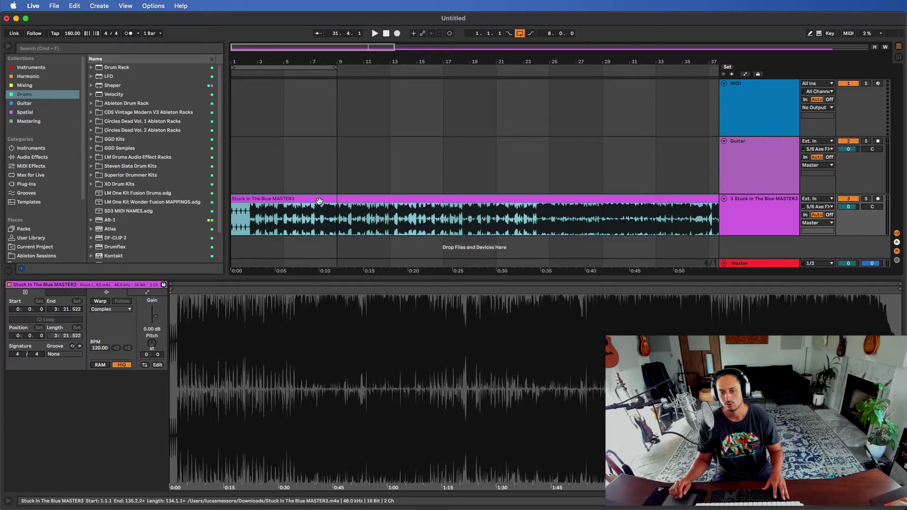
# - Move Stuck In The Blue MASTER3.m4a from Downloads to the Trash so the clip goes offline
pyautogui.hotkey('ctrl', 'Up')
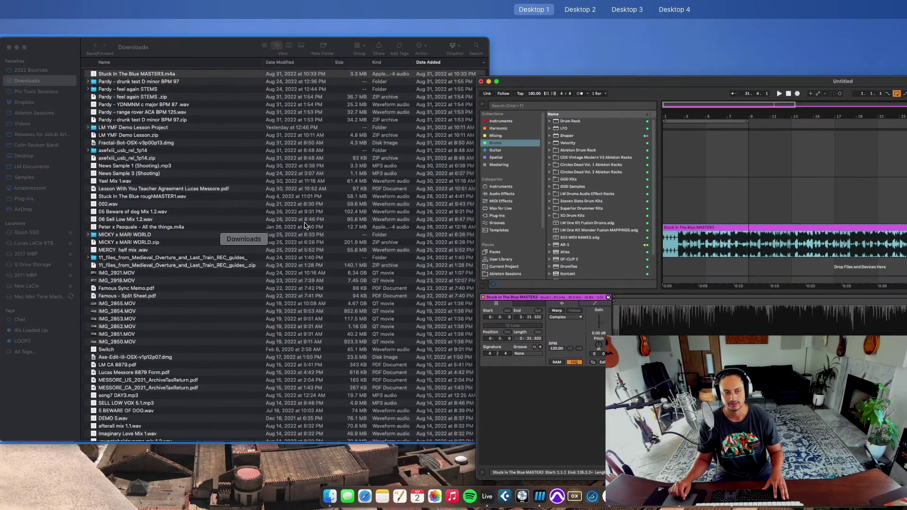
pyautogui.click(305, 226)
pyautogui.rightClick(246, 57)
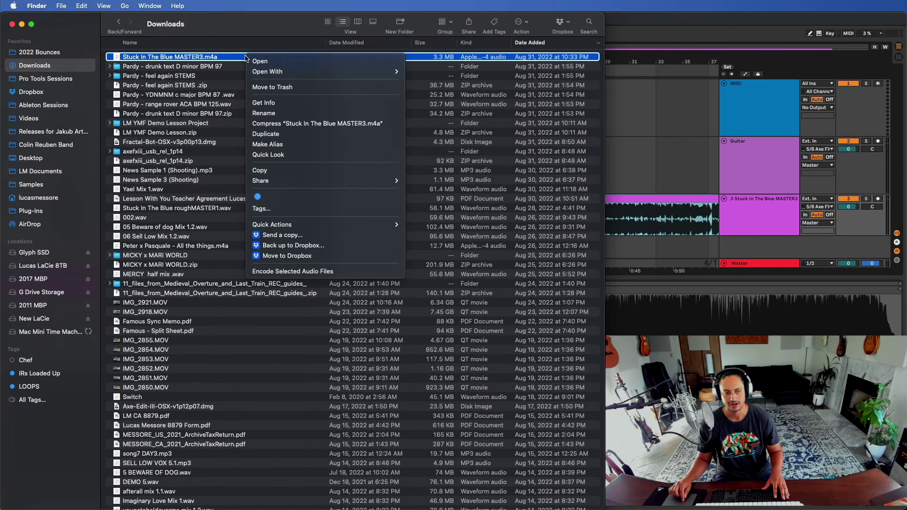
pyautogui.click(286, 86)
pyautogui.click(646, 26)
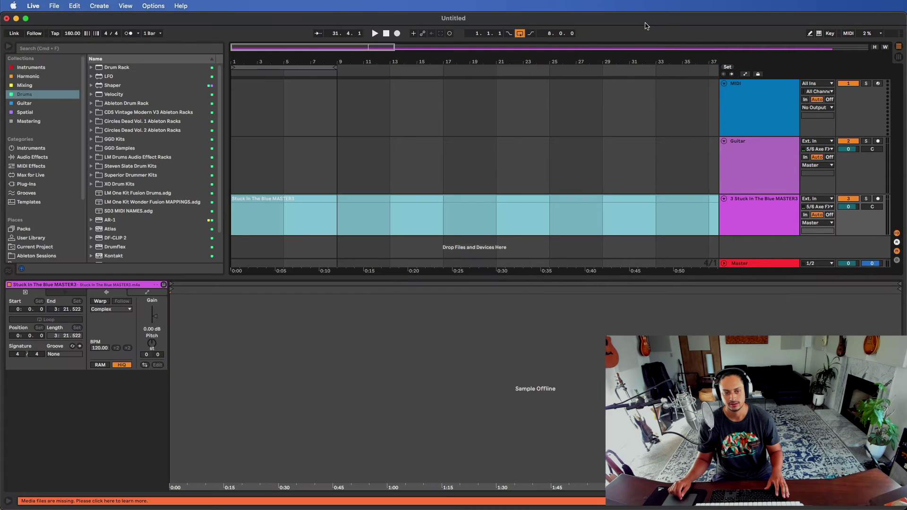
# - Select the offline clip and check the list of missing media files
pyautogui.click(601, 162)
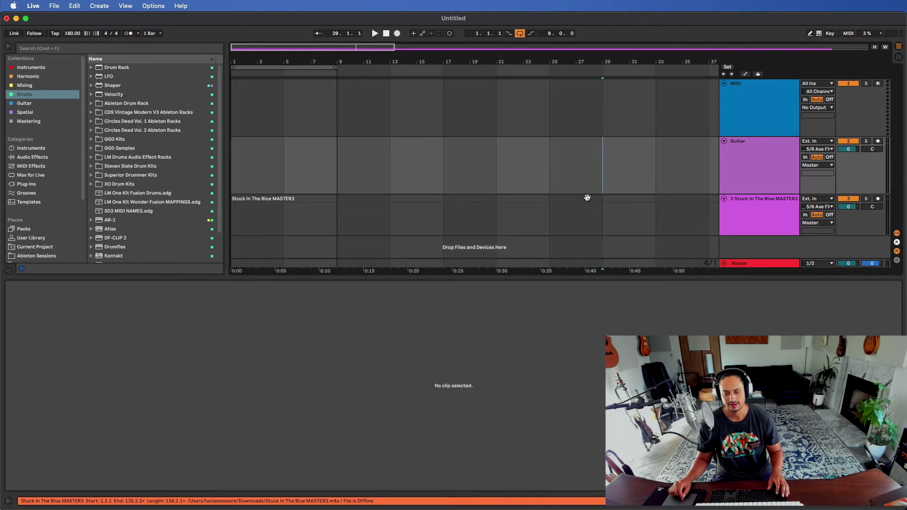
pyautogui.click(587, 196)
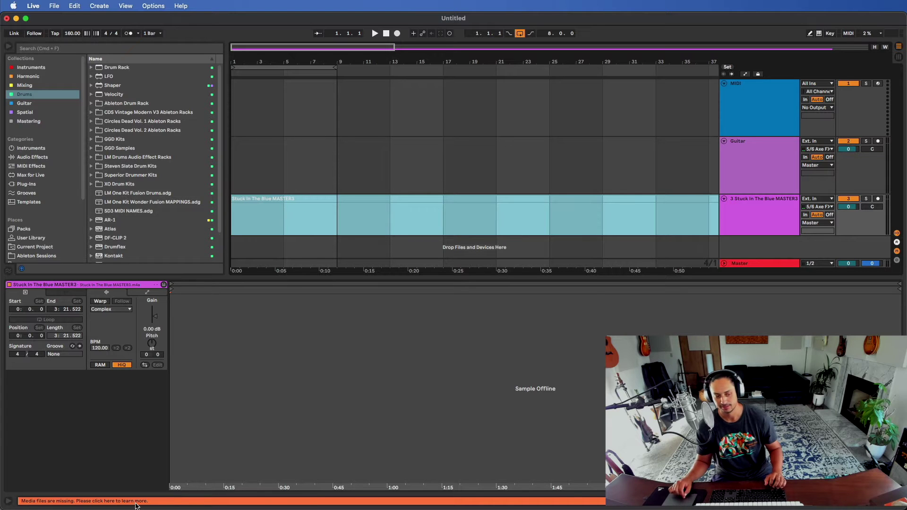
pyautogui.click(136, 502)
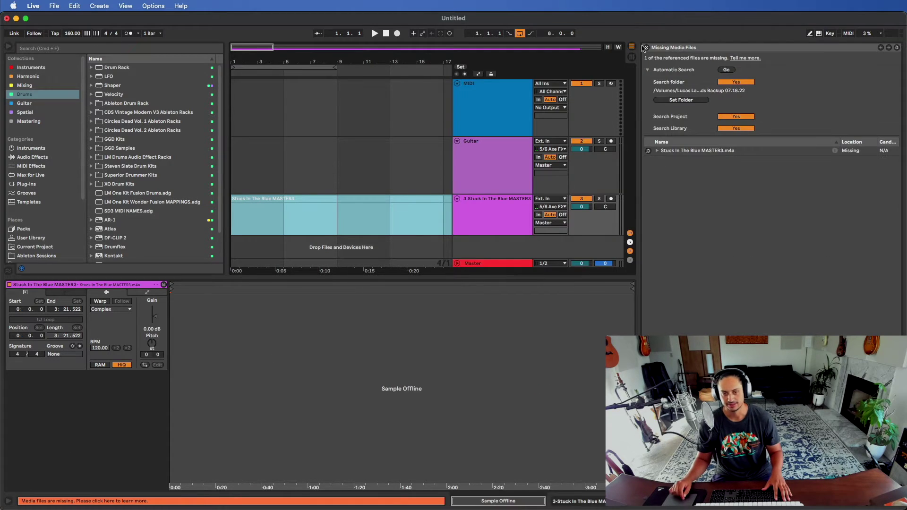
pyautogui.click(532, 208)
# - Drag an empty Drum Rack from the browser onto the MIDI track
pyautogui.click(421, 161)
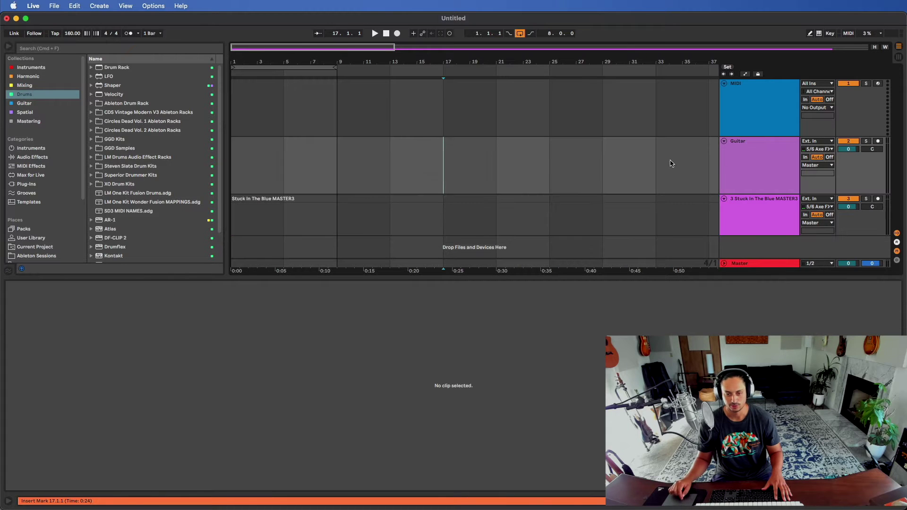
pyautogui.click(742, 208)
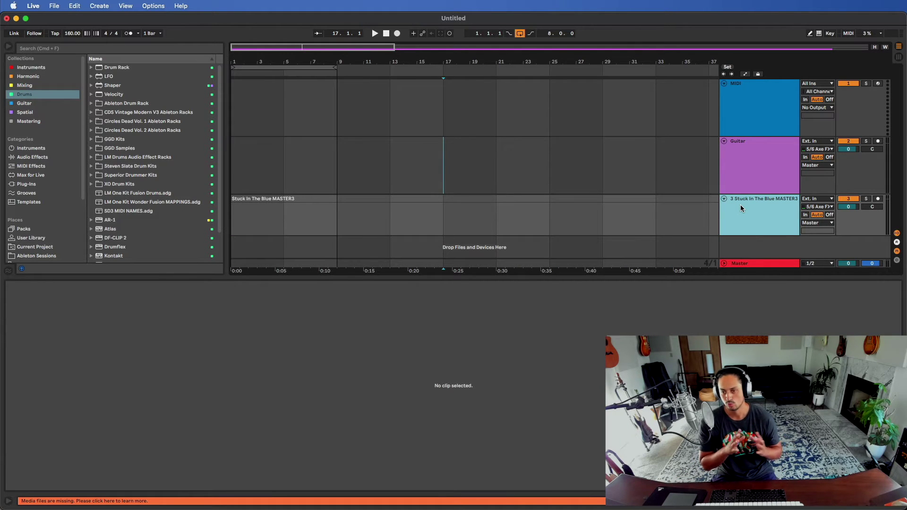
pyautogui.click(622, 199)
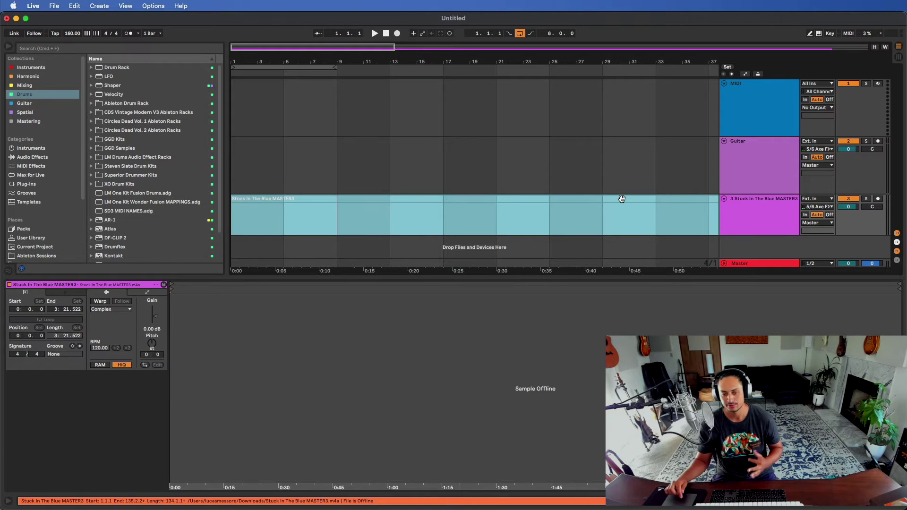
pyautogui.press('Up')
pyautogui.press('Up')
pyautogui.moveTo(104, 70); pyautogui.dragTo(755, 113)
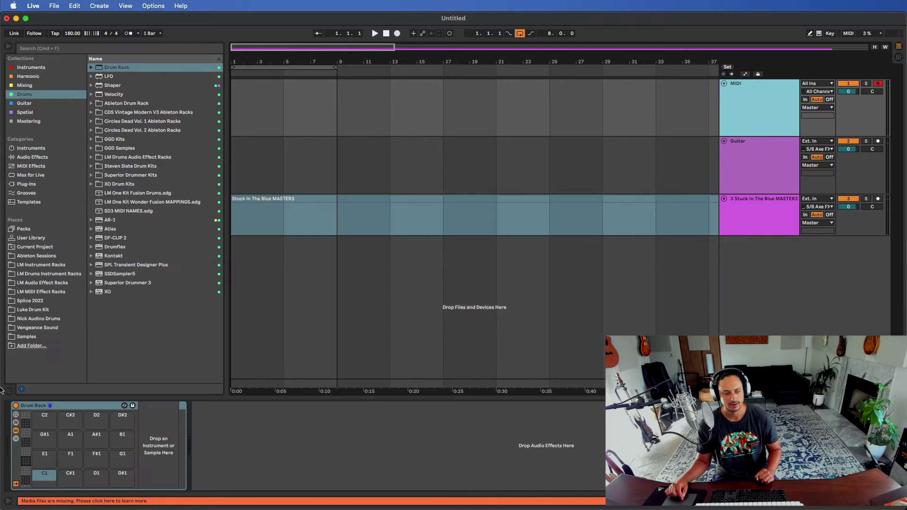
# - Open Splice 2022 under Places and select the 8. Melody Loops folder
pyautogui.click(46, 300)
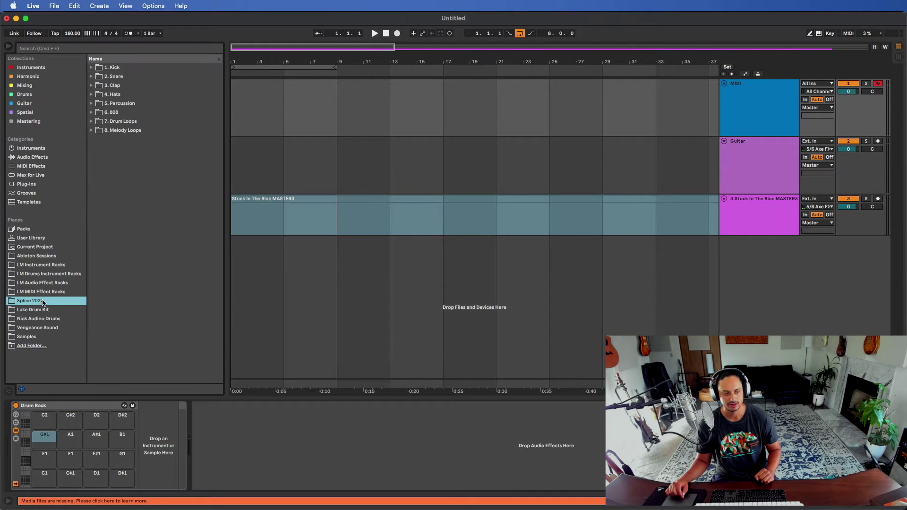
pyautogui.click(91, 133)
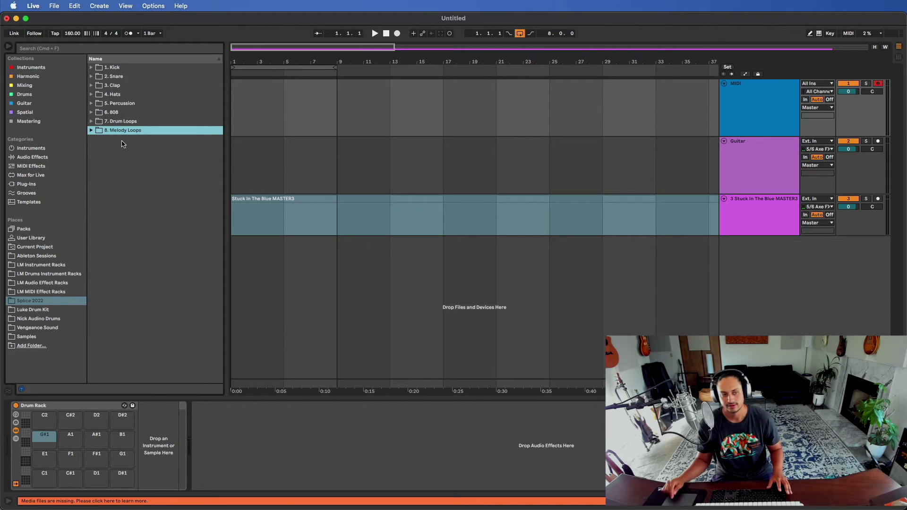
pyautogui.click(53, 6)
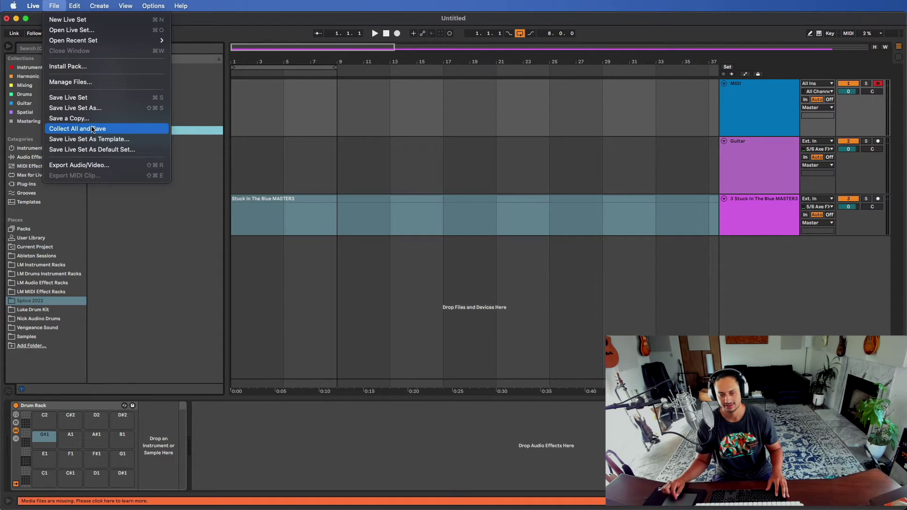
pyautogui.click(93, 130)
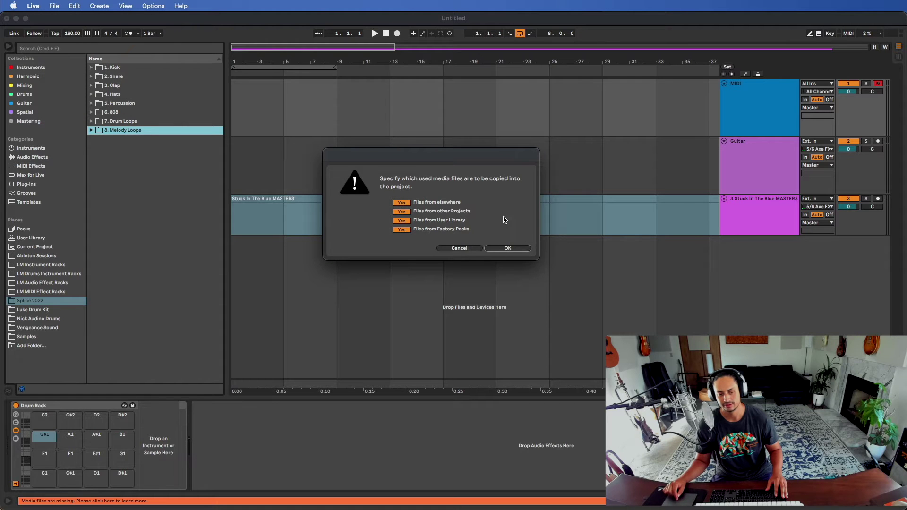
pyautogui.click(468, 248)
pyautogui.click(334, 498)
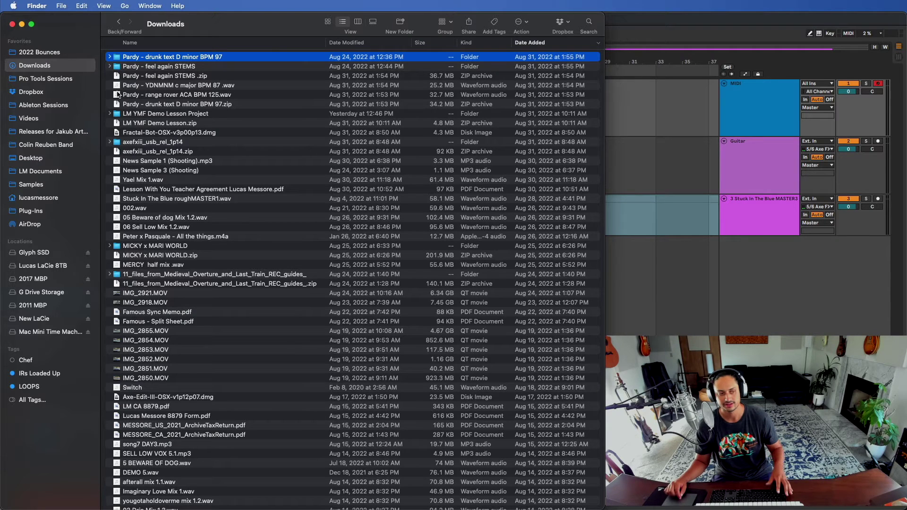
pyautogui.click(73, 105)
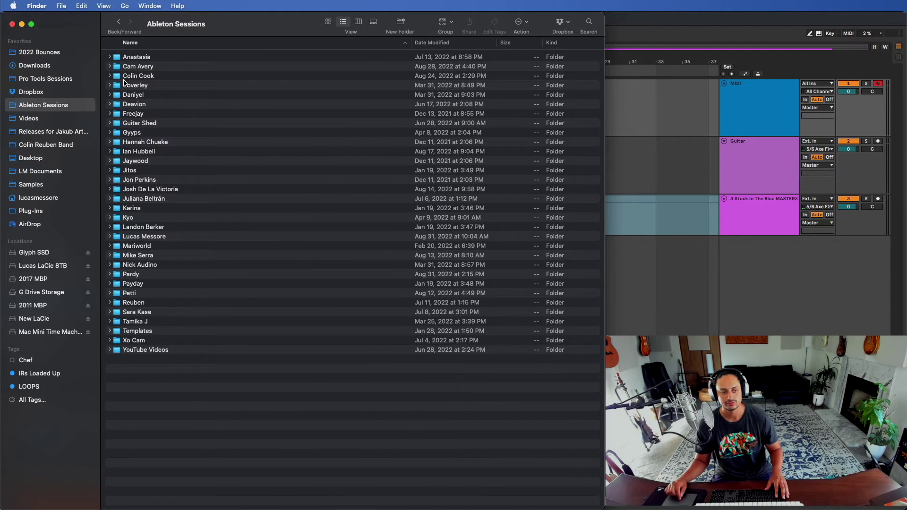
pyautogui.click(695, 26)
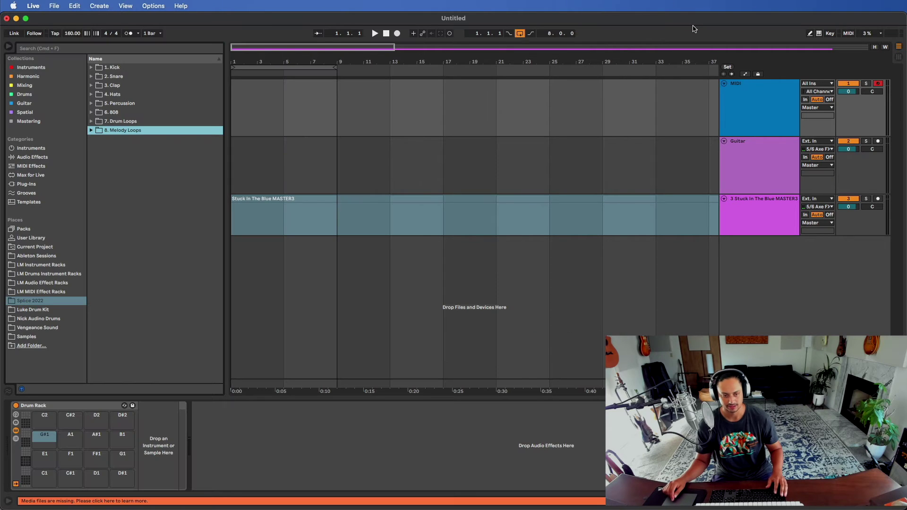
# - Save the set as 'File MGMT Demo' in the YouTube Videos folder
pyautogui.press('super+s')
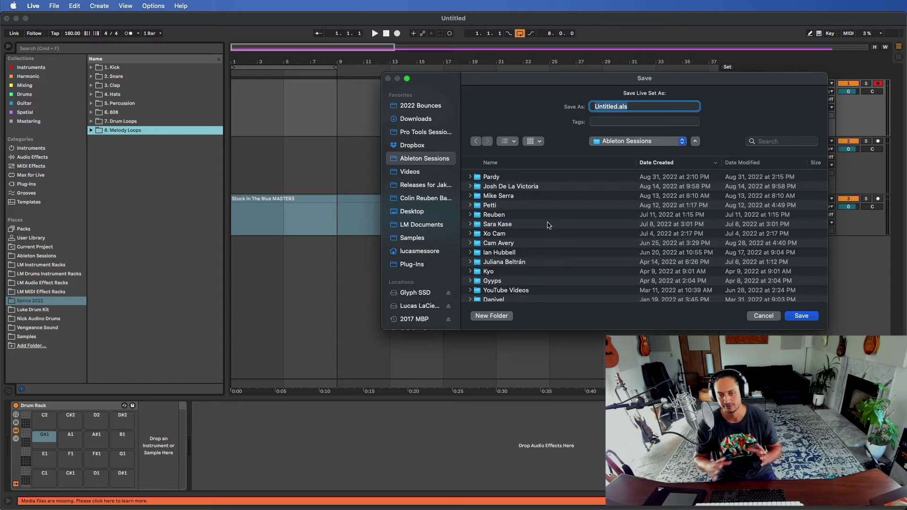
pyautogui.scroll(-3, 548, 225)
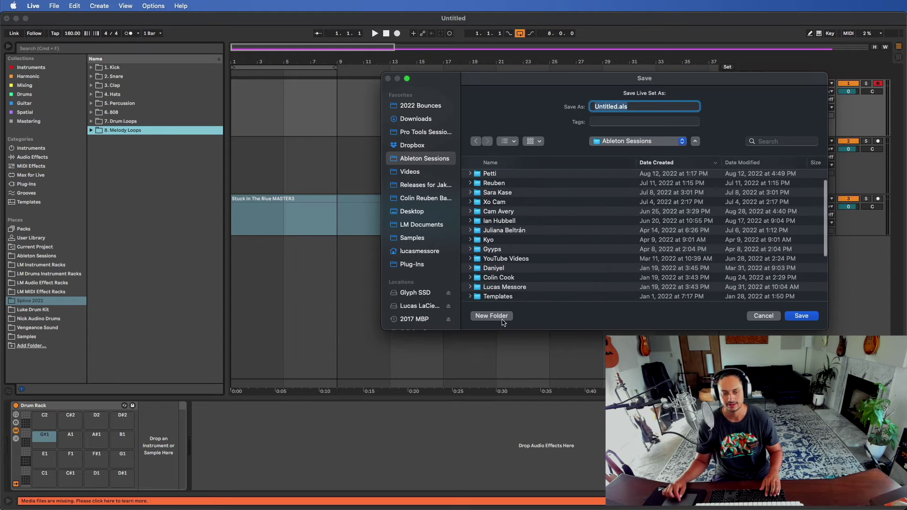
pyautogui.doubleClick(543, 261)
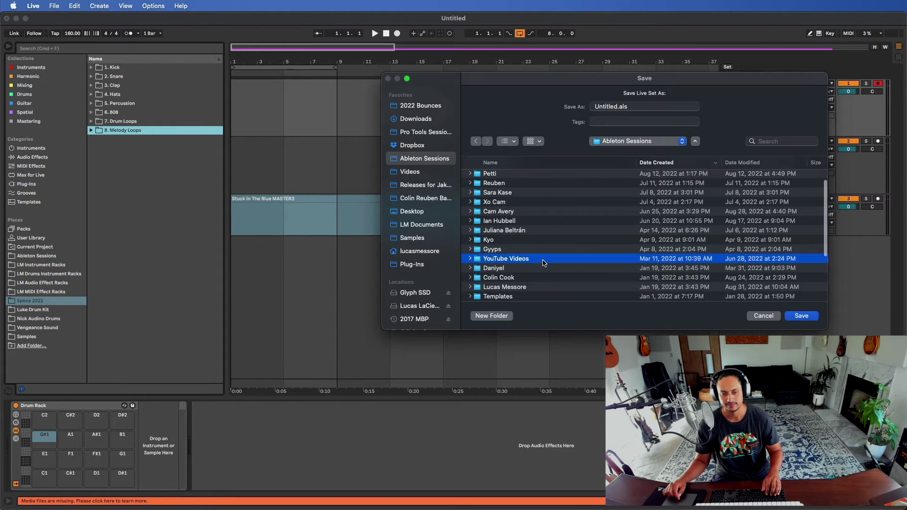
pyautogui.click(646, 109)
pyautogui.press('super+a')
pyautogui.press('BackSpace')
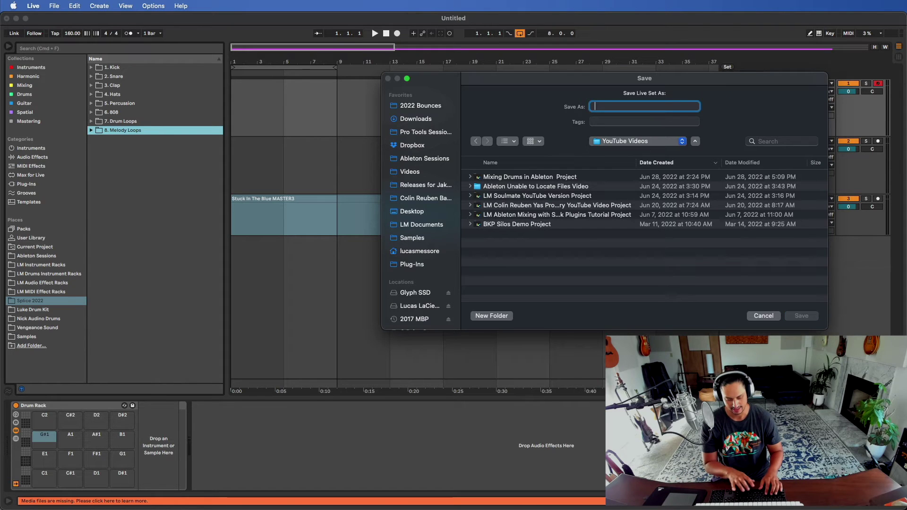
pyautogui.write('File MGM')
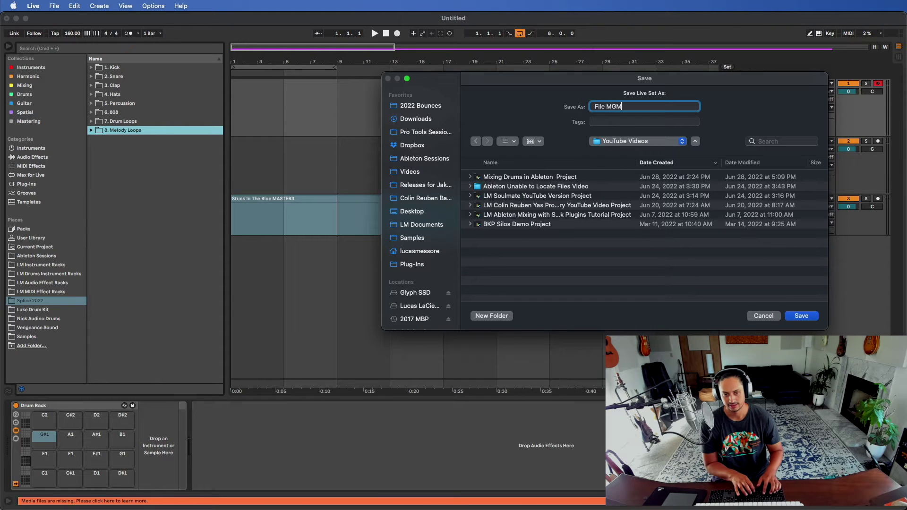
pyautogui.write('T Demo')
pyautogui.press('Return')
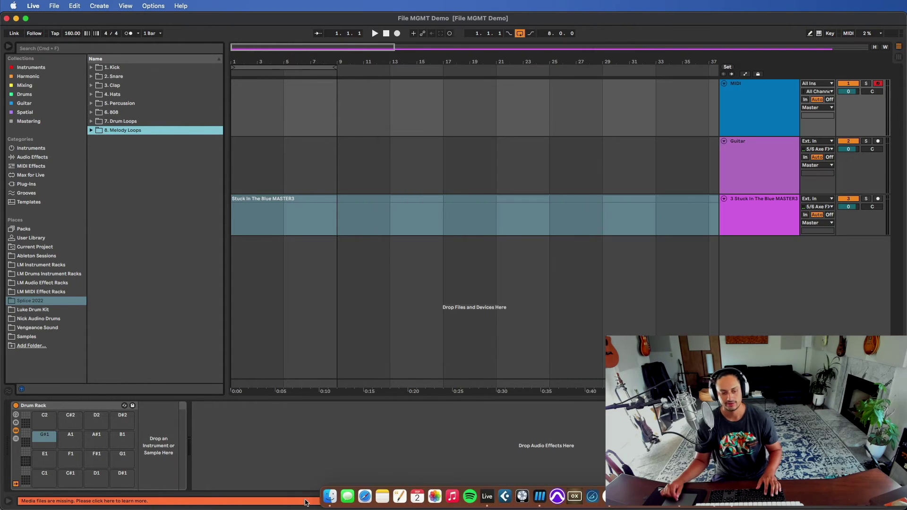
pyautogui.click(330, 496)
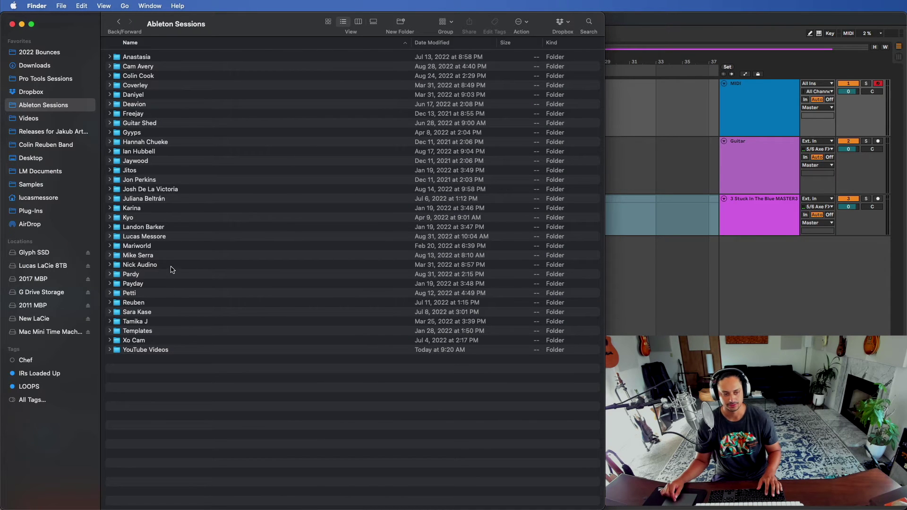
pyautogui.doubleClick(170, 349)
pyautogui.doubleClick(201, 76)
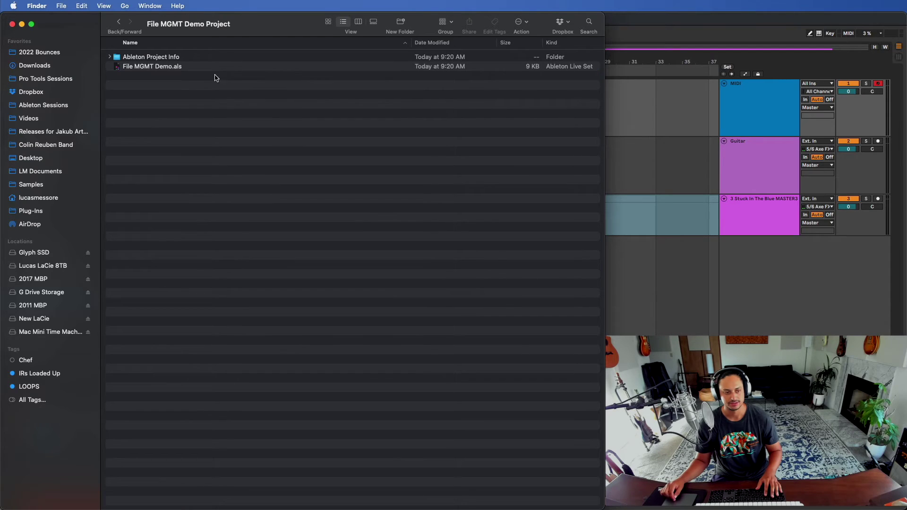
pyautogui.click(188, 68)
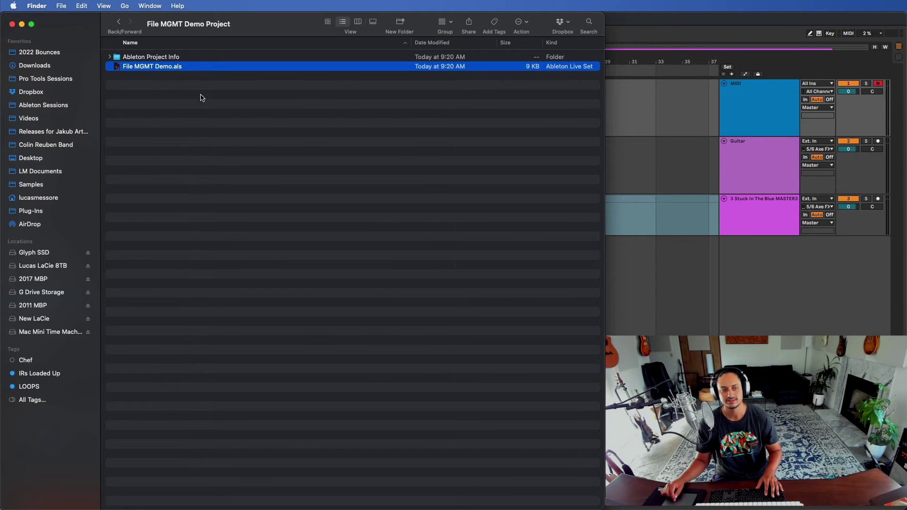
pyautogui.click(200, 96)
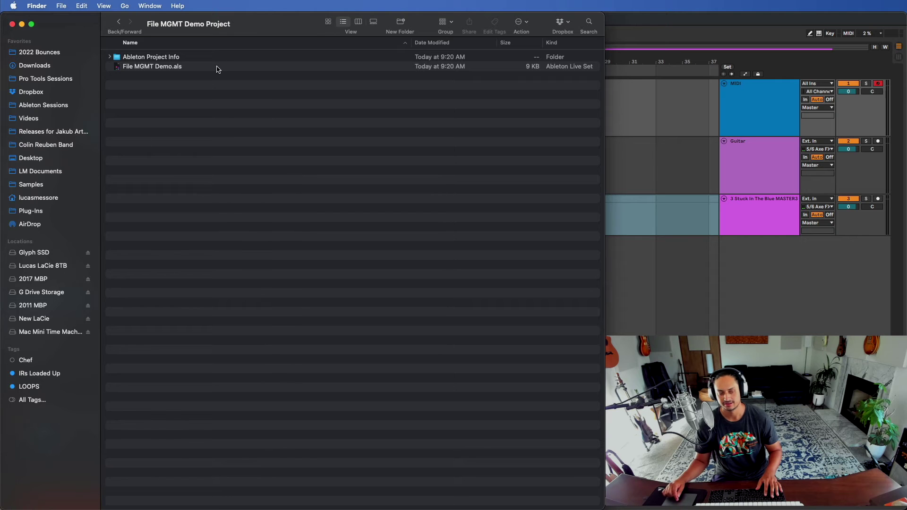
pyautogui.click(635, 39)
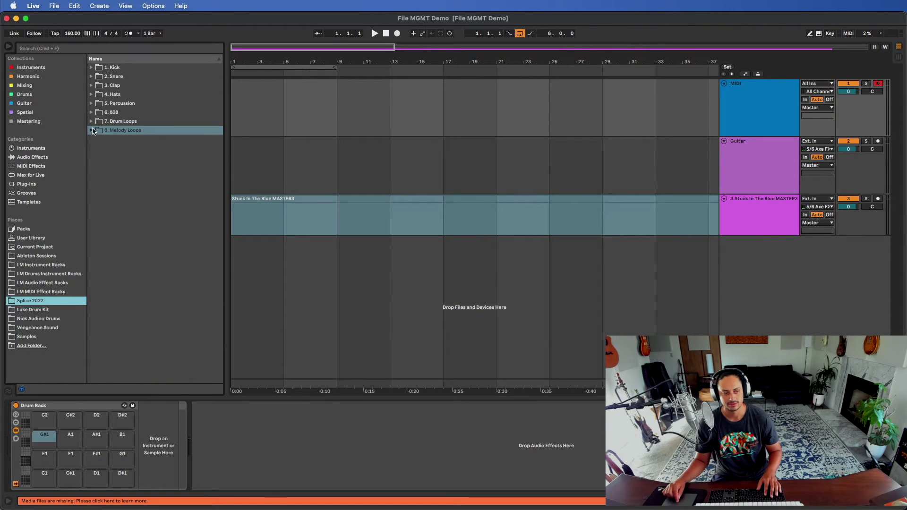
# - Place SO_BR_110_drum_fill_magenta.wav from Drum Loops > Drum Fills on a new track at bar 17
pyautogui.click(91, 121)
pyautogui.click(135, 158)
pyautogui.click(97, 157)
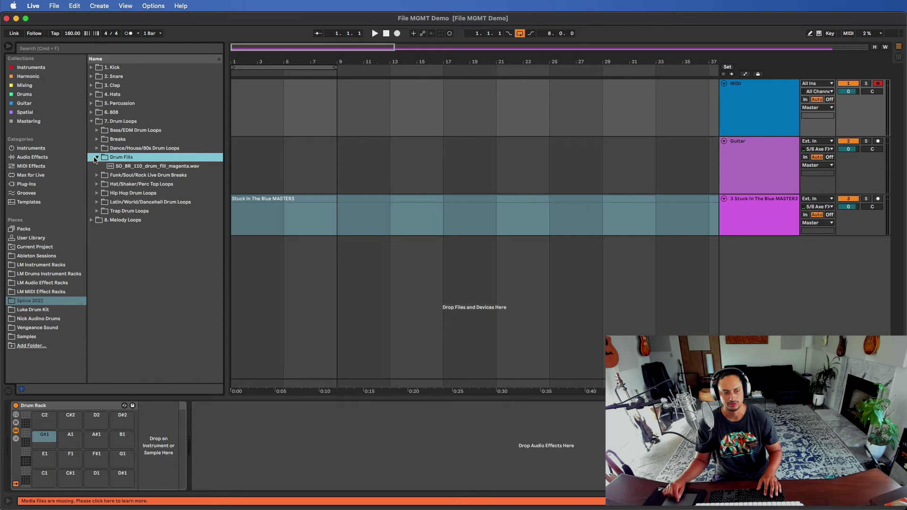
pyautogui.click(132, 170)
pyautogui.moveTo(130, 169)
pyautogui.mouseDown()
pyautogui.moveTo(462, 300)
pyautogui.moveTo(450, 255)
pyautogui.mouseUp()
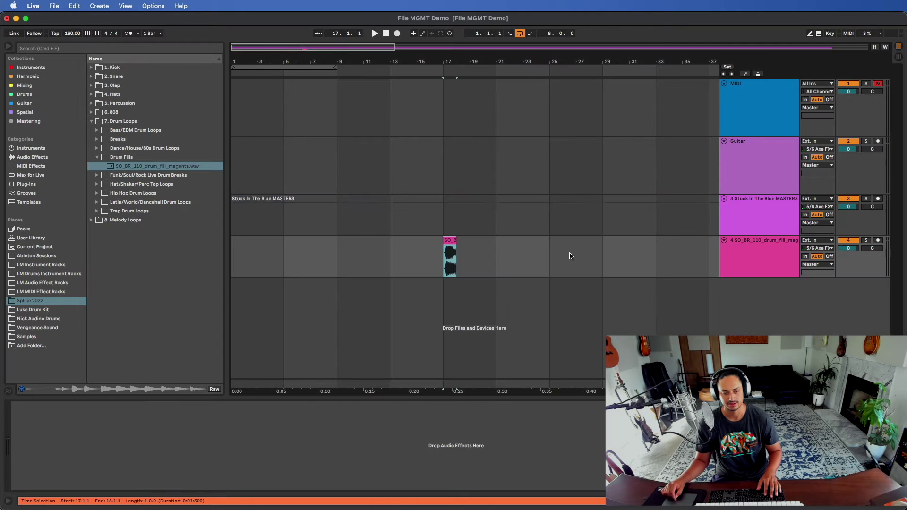
# - Insert a new audio track and record a short clip on it at bar 25
pyautogui.click(549, 166)
pyautogui.rightClick(798, 304)
pyautogui.click(825, 308)
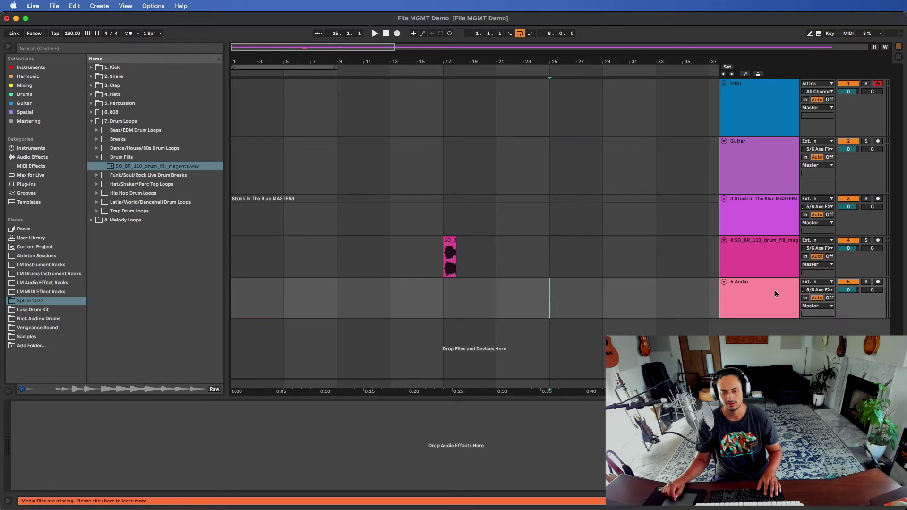
pyautogui.click(878, 282)
pyautogui.press('F9')
pyautogui.press('space')
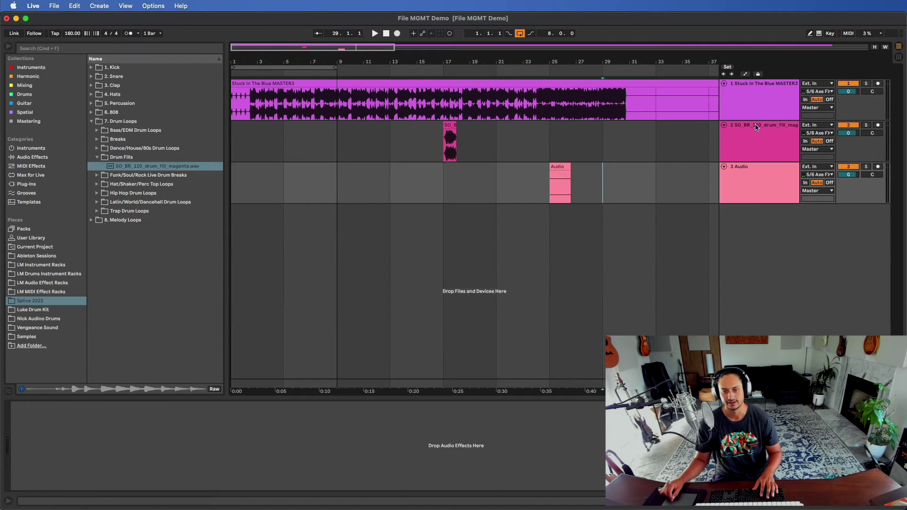
# - Select the Stuck In The Blue MASTER3 track, zoom out and return the insert point to the start
pyautogui.click(763, 113)
pyautogui.press('-')
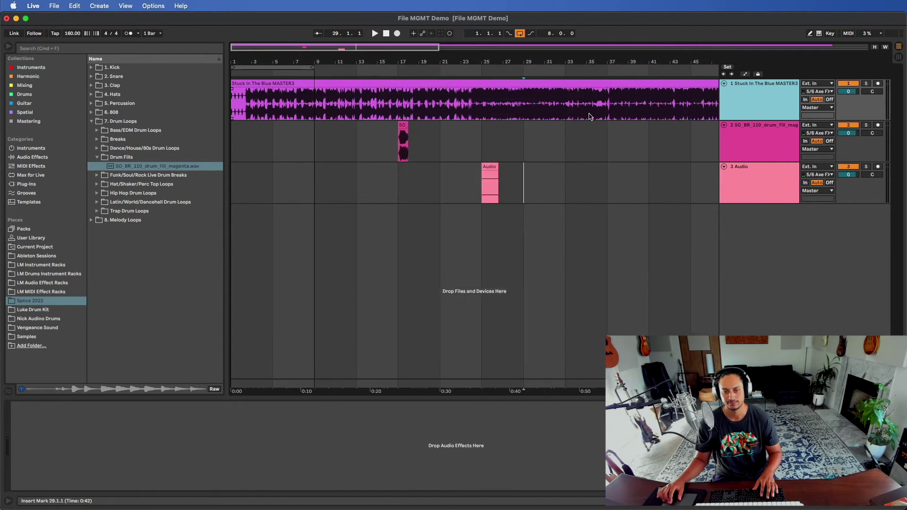
pyautogui.press('-')
pyautogui.click(472, 84)
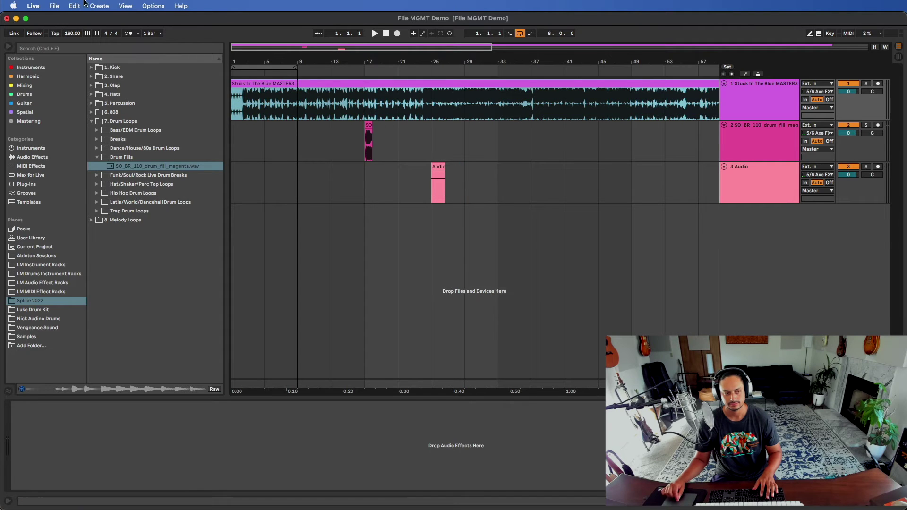
pyautogui.click(56, 6)
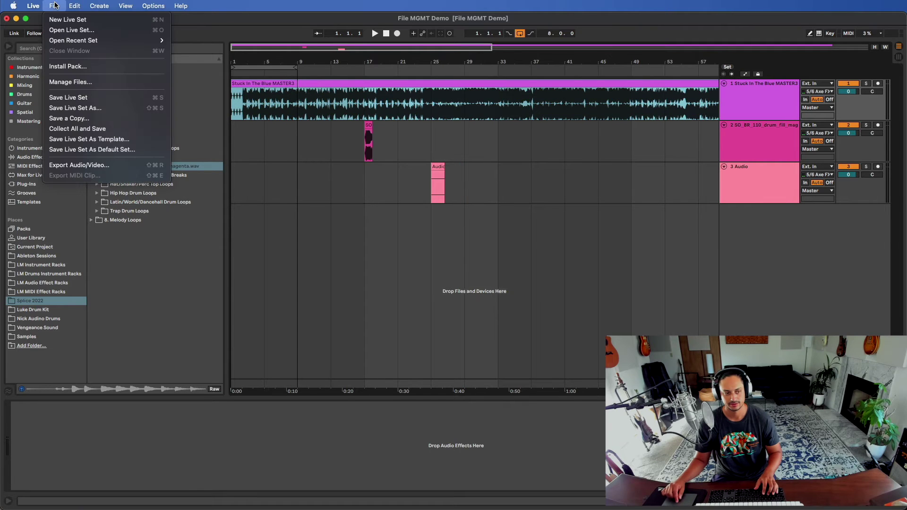
# - Run Collect All and Save with all options on Yes, then view the project folder in Finder
pyautogui.click(87, 128)
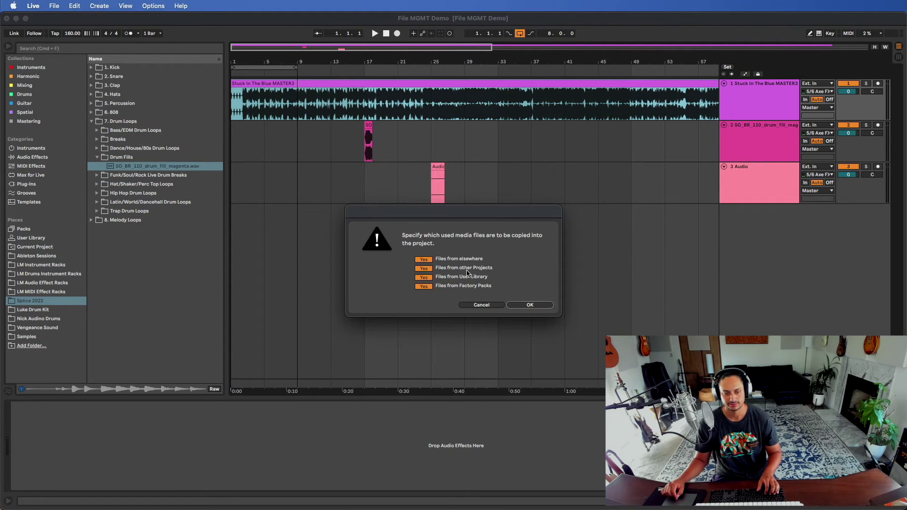
pyautogui.click(531, 305)
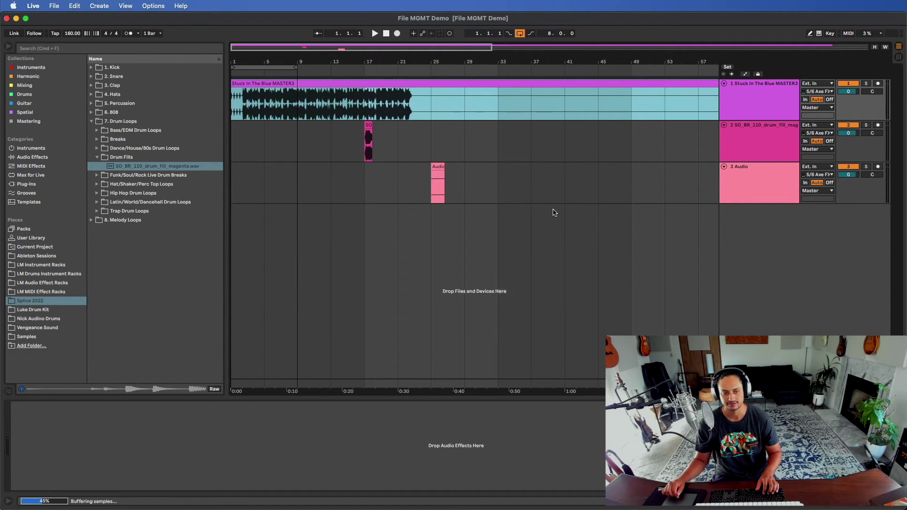
pyautogui.hotkey('ctrl', 'Up')
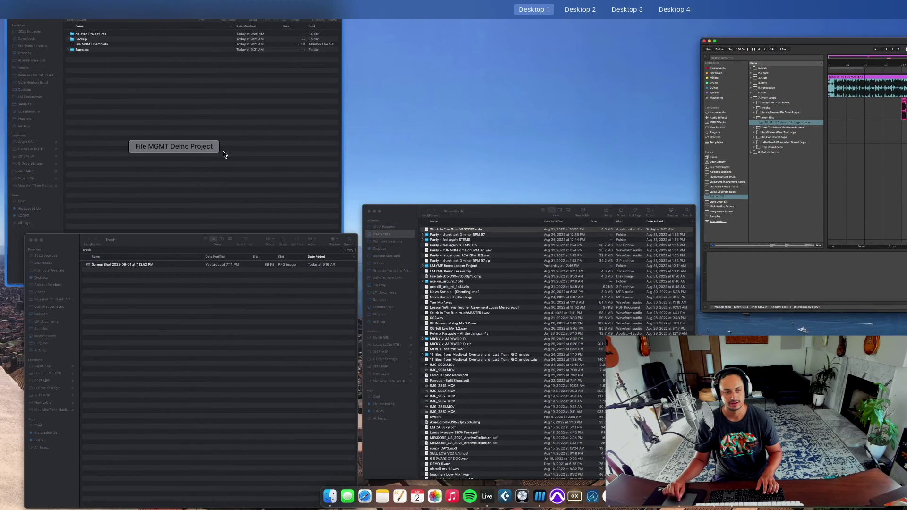
pyautogui.click(225, 150)
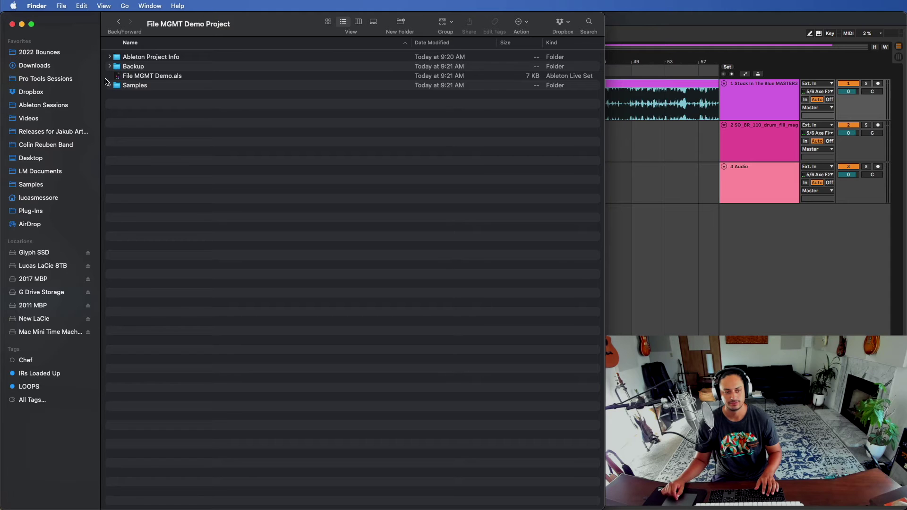
# - Inspect the drum fill wav and Stuck In The Blue MASTER3.m4a in Samples > Imported
pyautogui.click(109, 85)
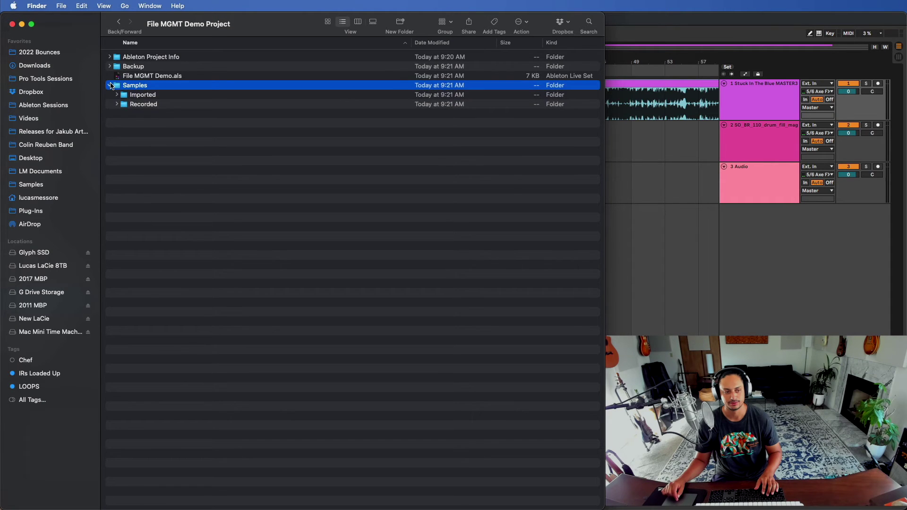
pyautogui.click(117, 96)
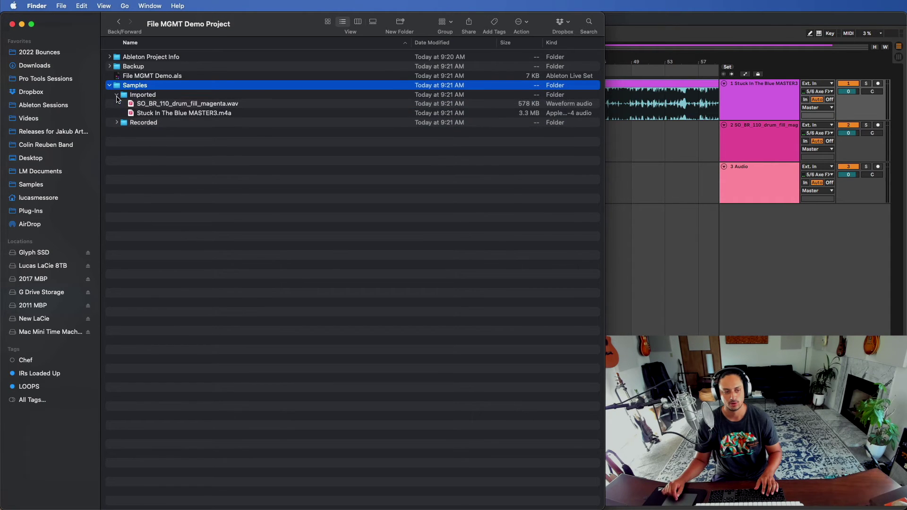
pyautogui.click(185, 106)
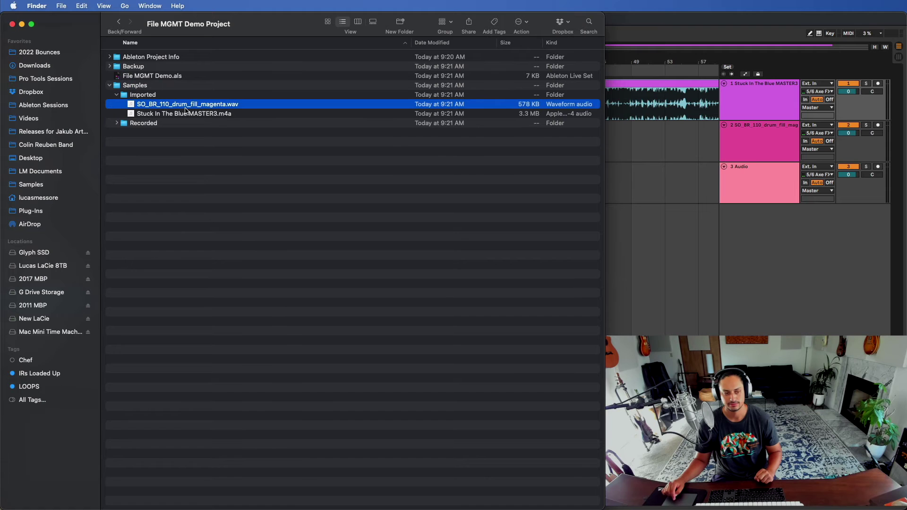
pyautogui.click(268, 115)
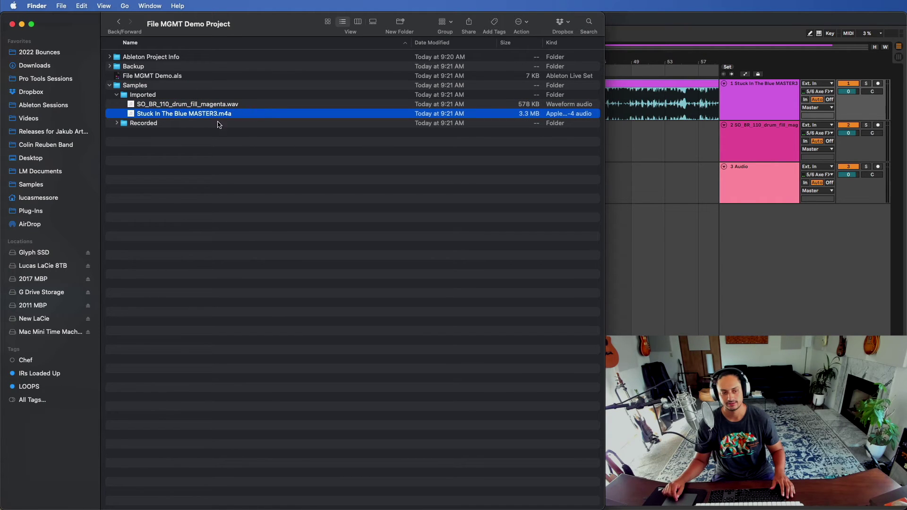
pyautogui.click(116, 95)
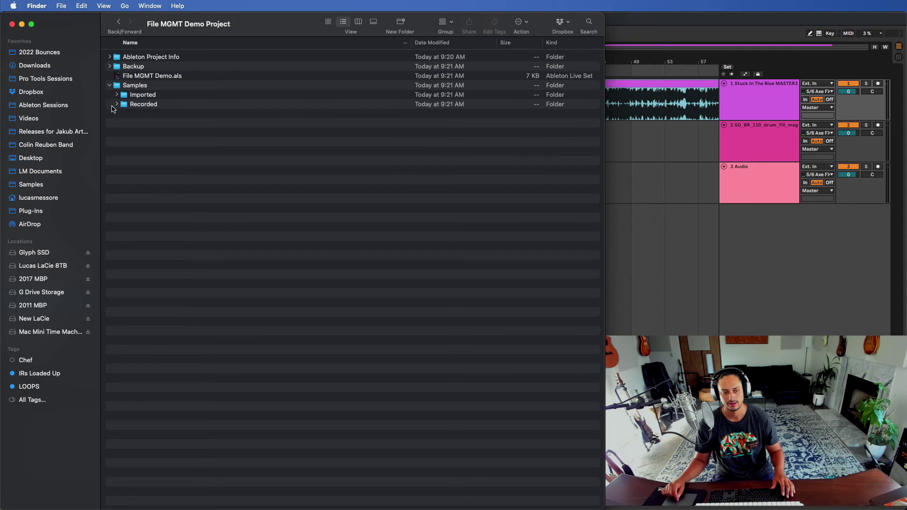
# - Inspect the recorded audio wav in Samples > Recorded, then collapse the Samples folder
pyautogui.click(117, 104)
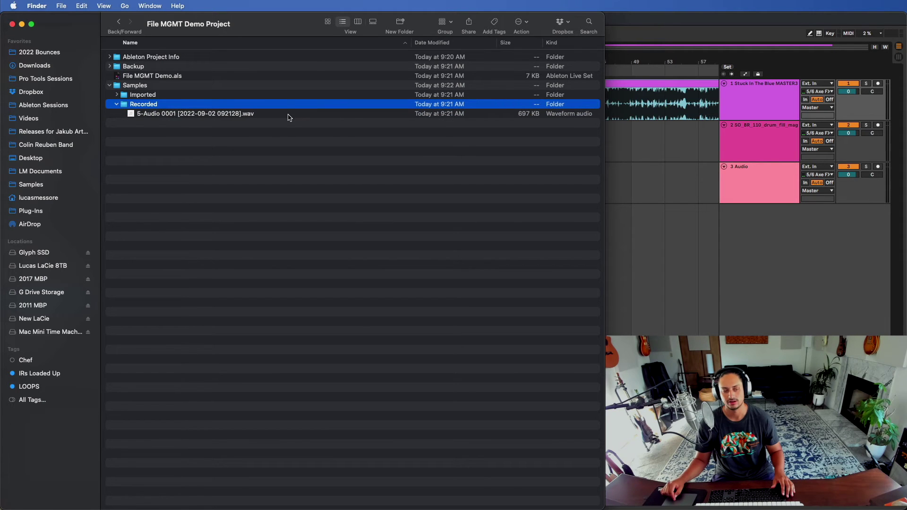
pyautogui.click(290, 115)
pyautogui.click(117, 105)
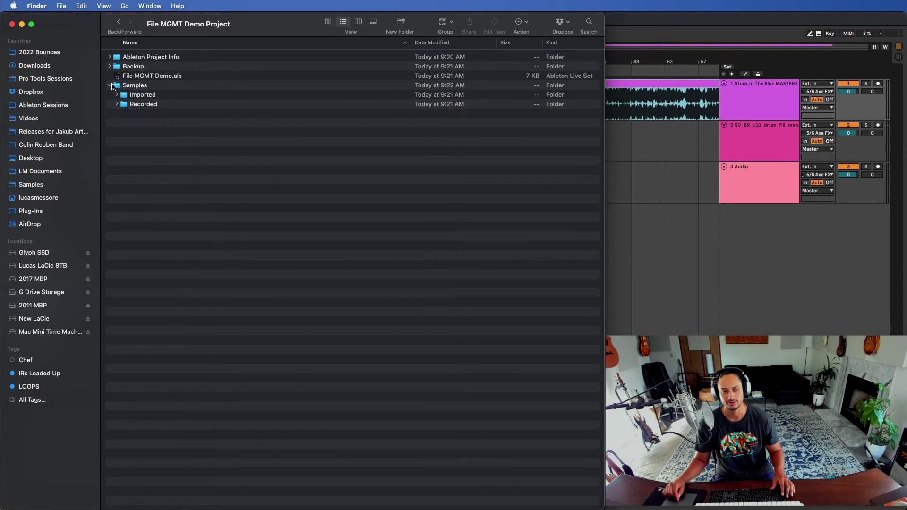
pyautogui.click(110, 85)
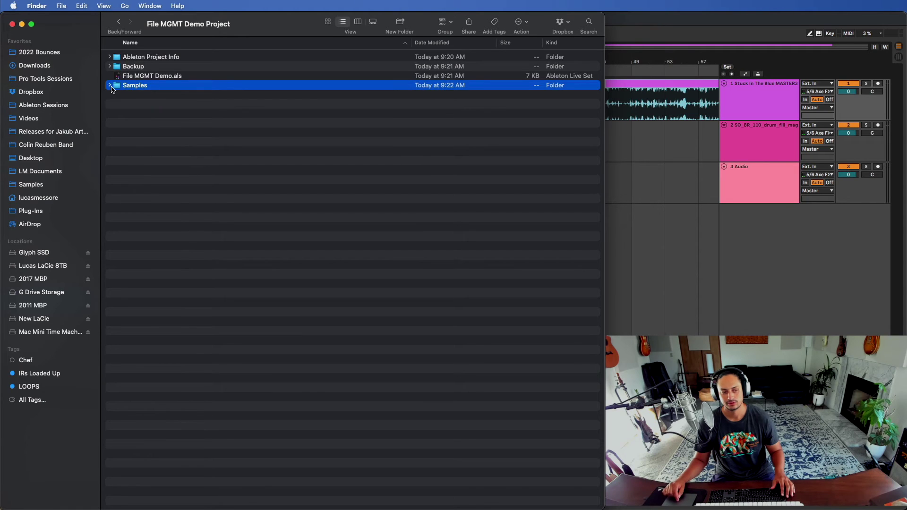
pyautogui.click(109, 86)
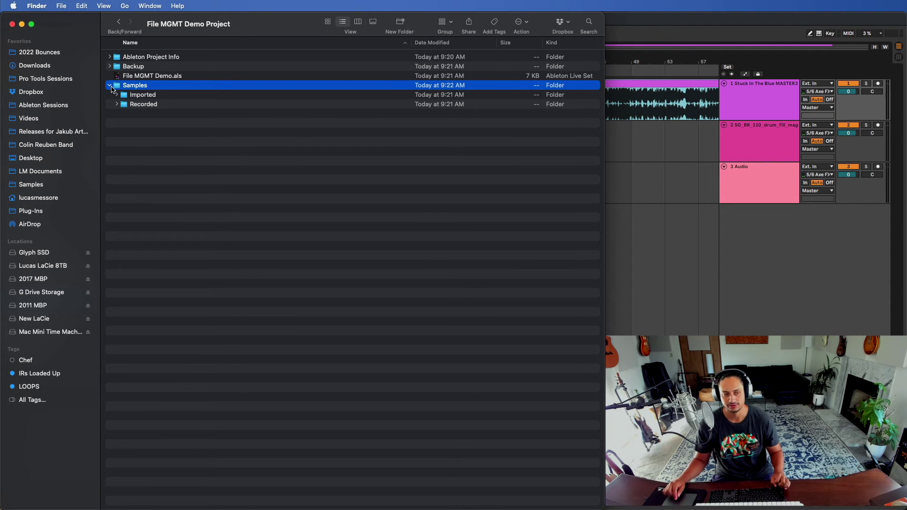
pyautogui.click(110, 85)
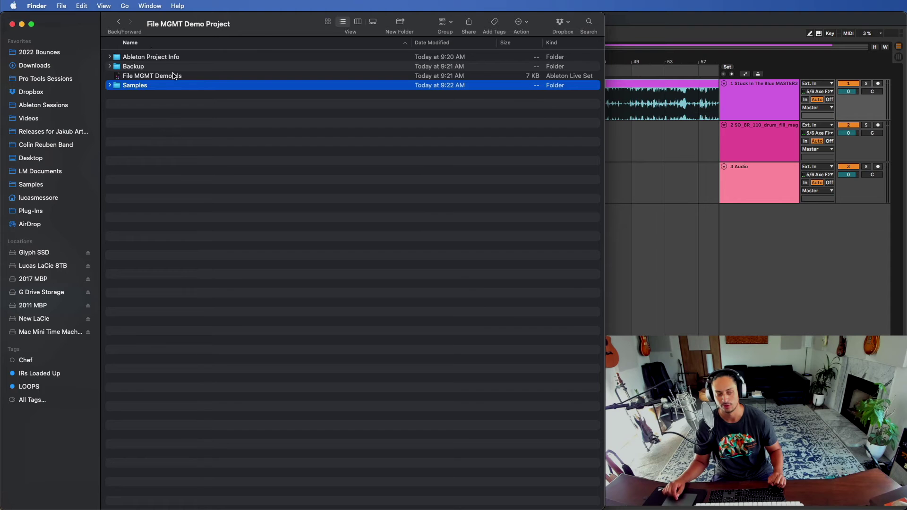
# - Return to the YouTube Videos folder and start a new empty Live set
pyautogui.press('super+bracketleft')
pyautogui.click(706, 31)
pyautogui.press('super+n')
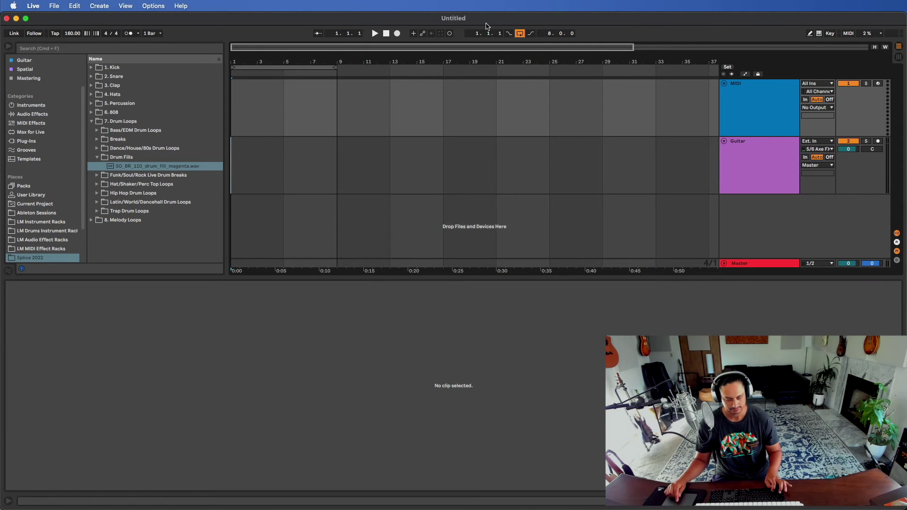
# - Browse save locations for the untitled set, then cancel the Save dialog
pyautogui.press('super+s')
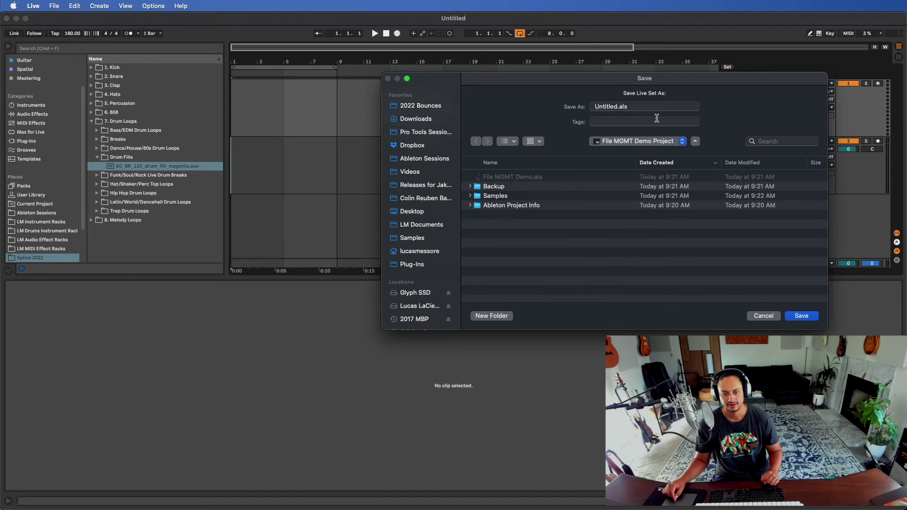
pyautogui.click(666, 142)
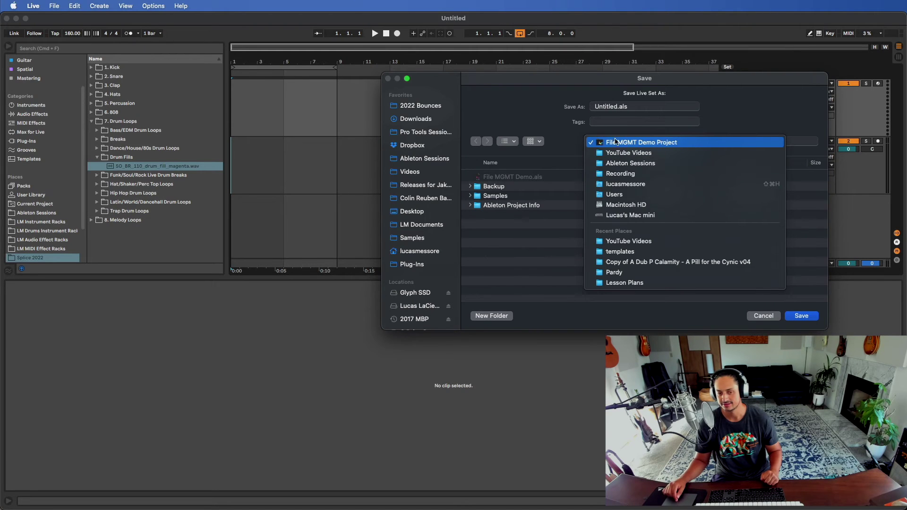
pyautogui.click(639, 143)
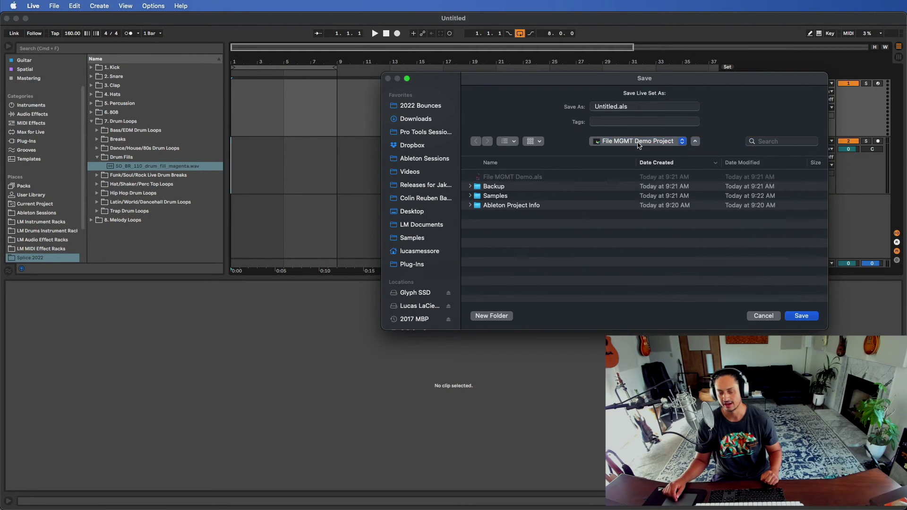
pyautogui.click(470, 196)
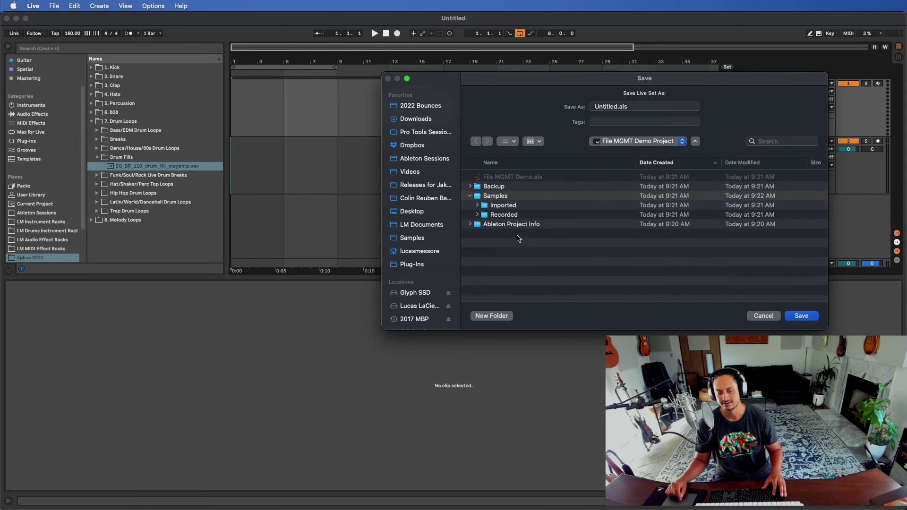
pyautogui.click(470, 195)
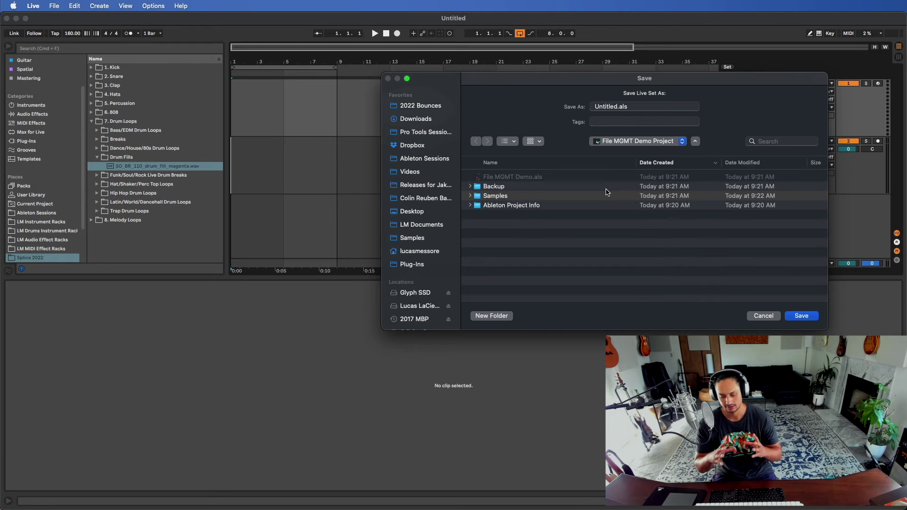
pyautogui.click(663, 141)
pyautogui.click(657, 152)
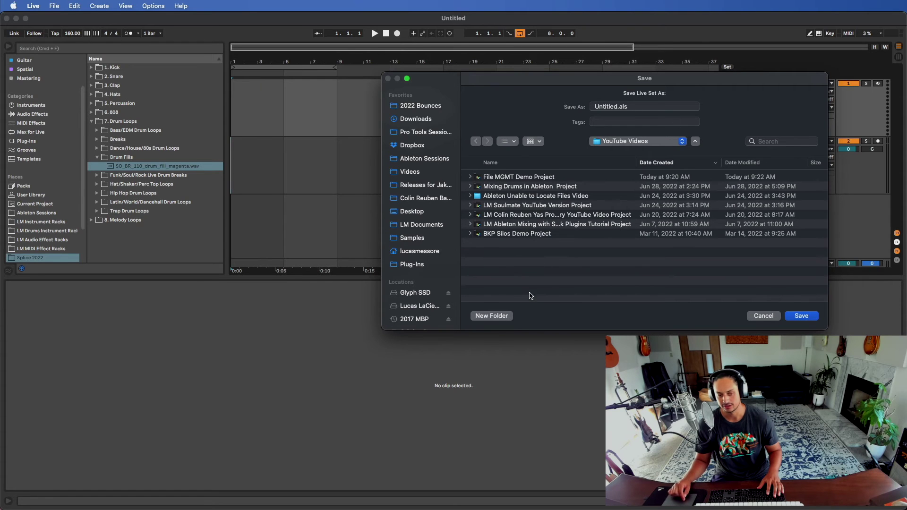
pyautogui.click(640, 141)
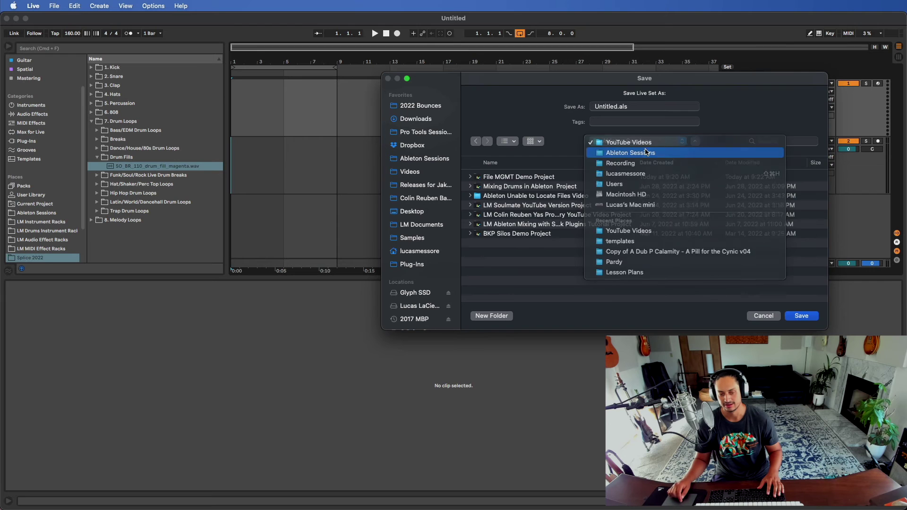
pyautogui.click(645, 152)
pyautogui.scroll(-10, 610, 198)
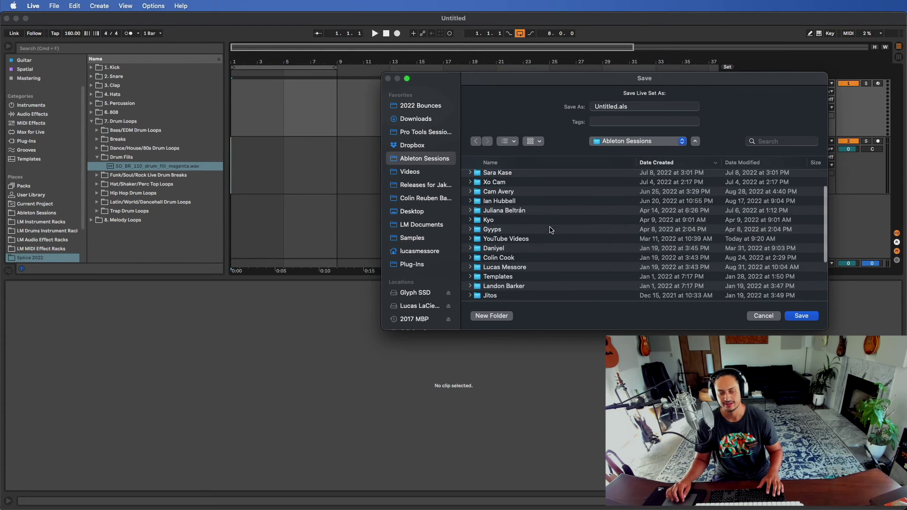
pyautogui.scroll(10, 537, 216)
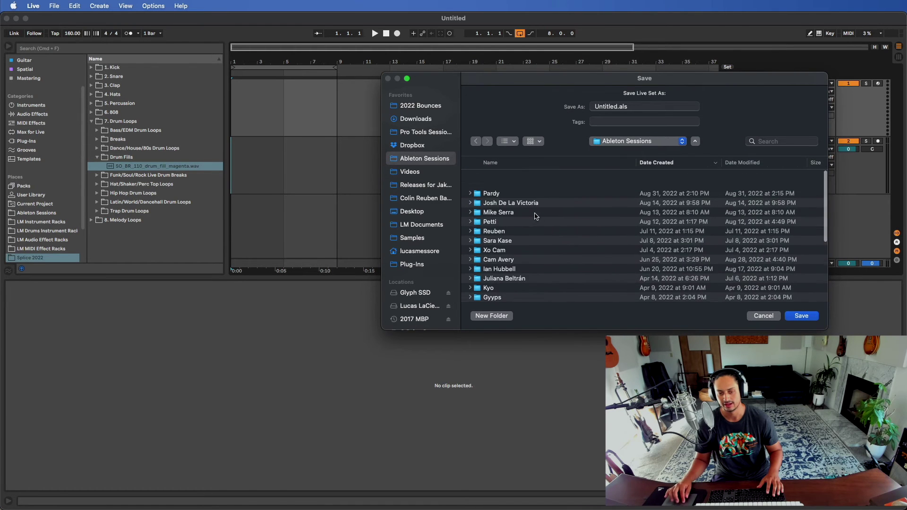
pyautogui.click(765, 316)
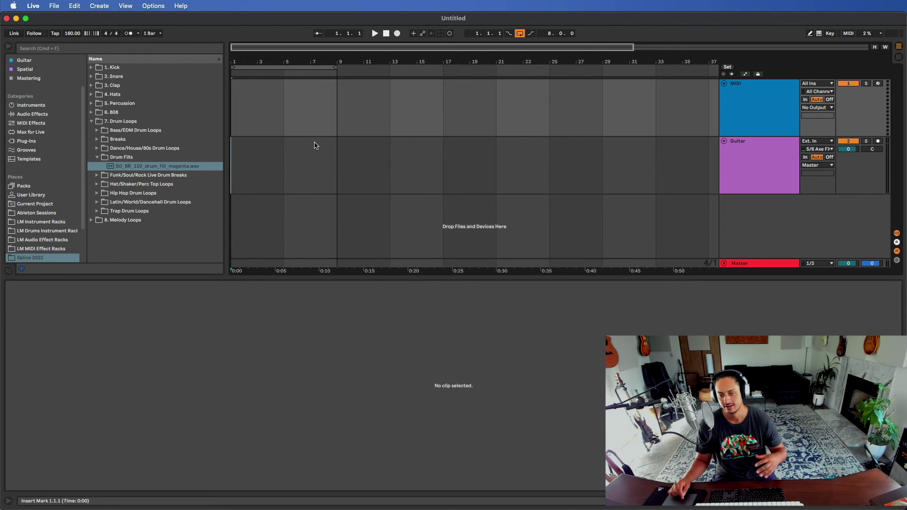
# - Reopen File MGMT Demo.als from Open Recent Set
pyautogui.click(54, 6)
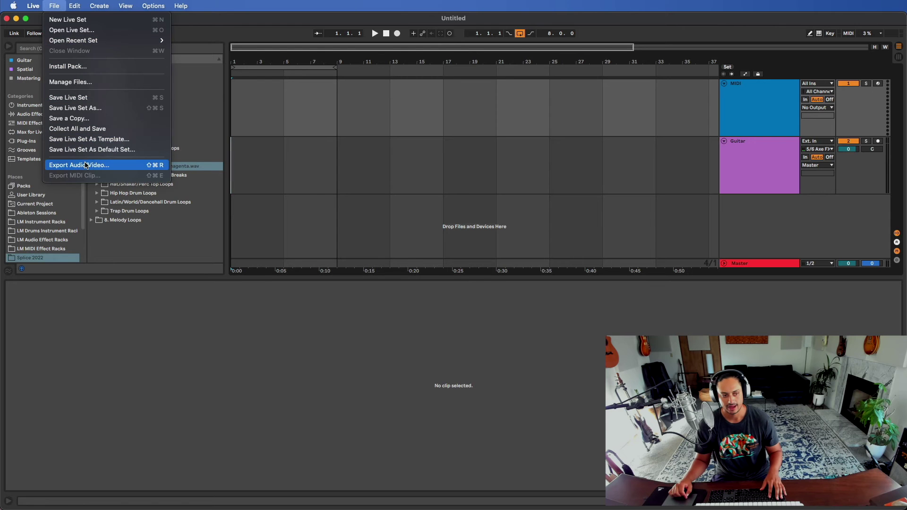
pyautogui.moveTo(88, 41)
pyautogui.click(176, 41)
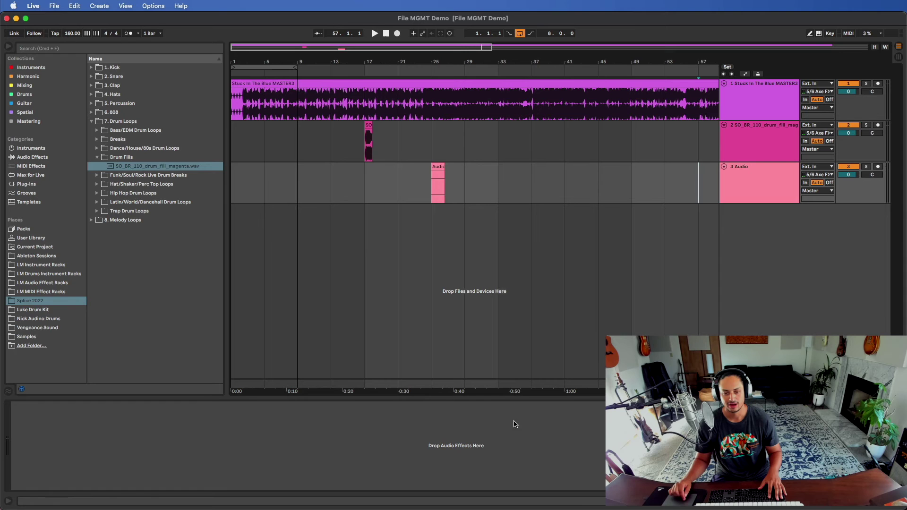
# - Trash the drum fill wav and Stuck In The Blue MASTER3.m4a from the project's Samples > Imported folder
pyautogui.moveTo(468, 501)
pyautogui.click(330, 497)
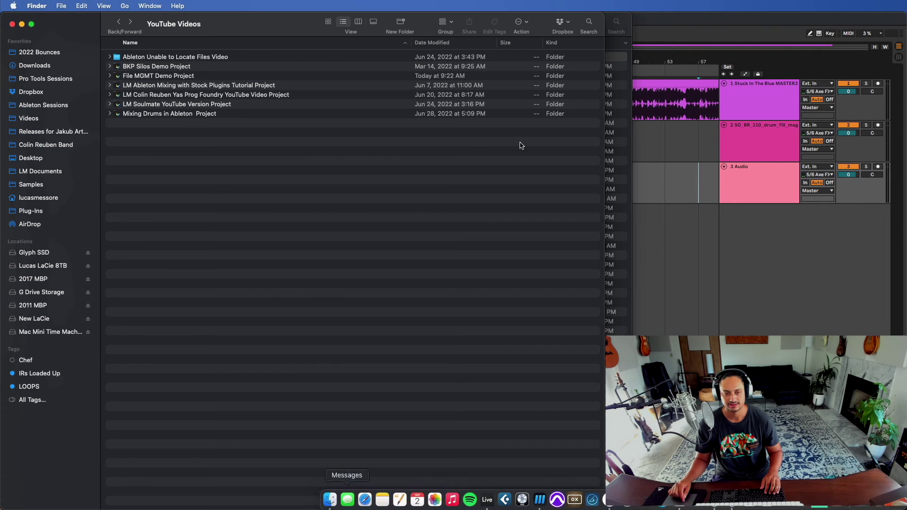
pyautogui.doubleClick(159, 76)
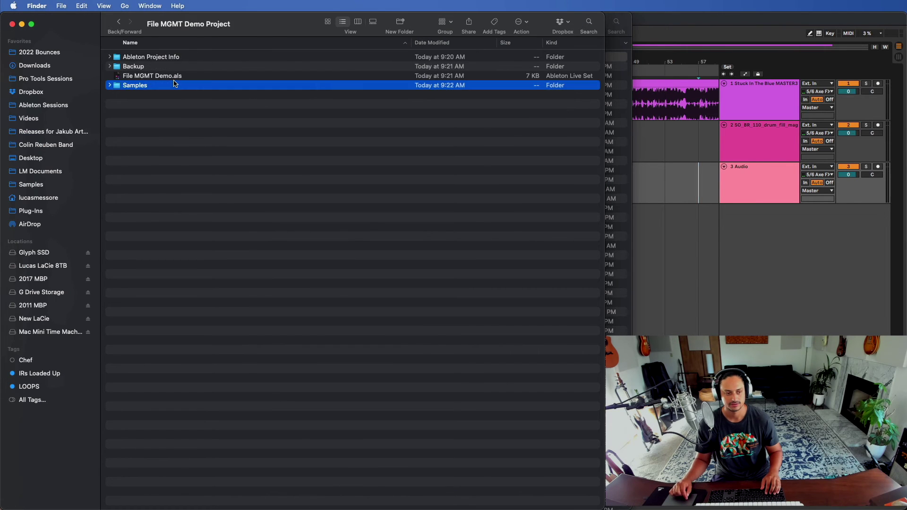
pyautogui.doubleClick(175, 84)
pyautogui.click(110, 56)
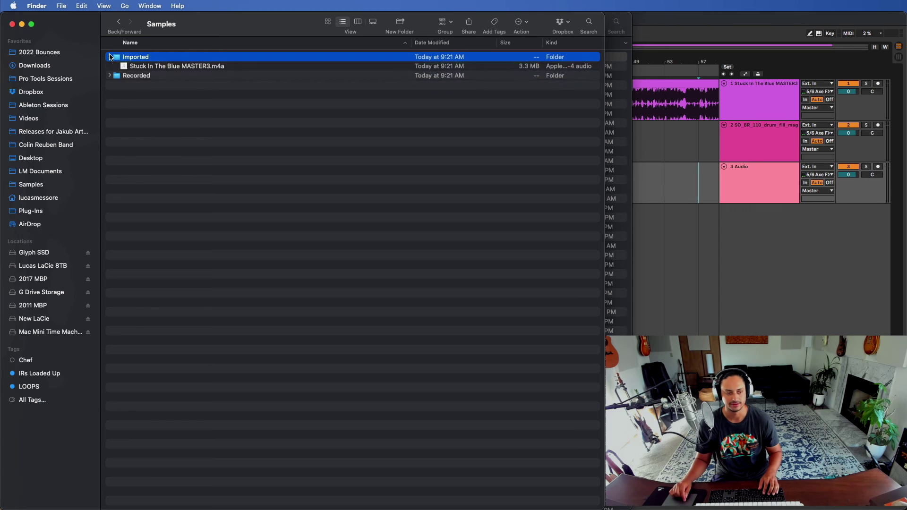
pyautogui.click(180, 66)
pyautogui.keyDown('shift'); pyautogui.click(179, 76); pyautogui.keyUp('shift')
pyautogui.rightClick(179, 76)
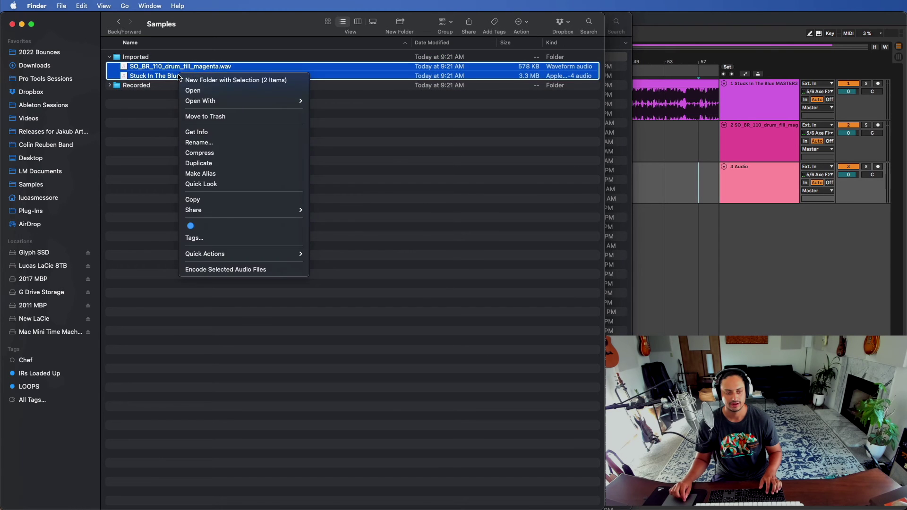
pyautogui.press('super+Tab')
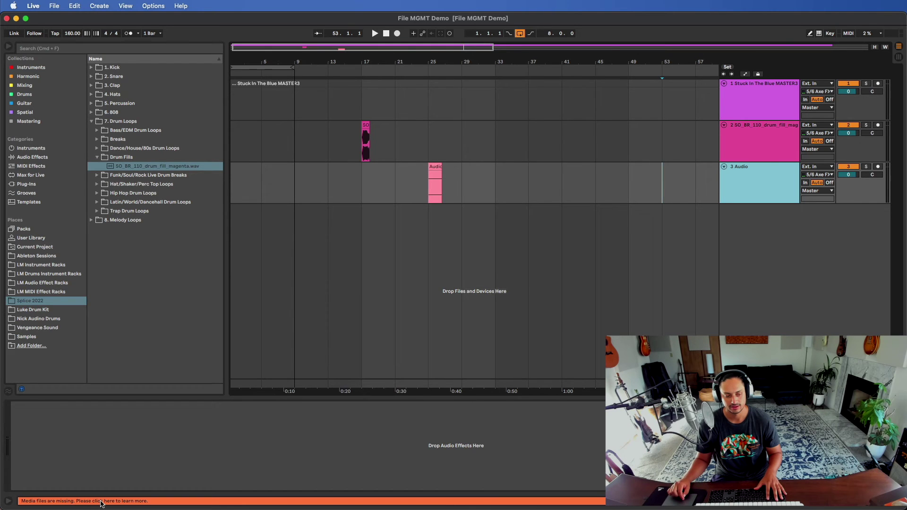
# - Show the Missing Media Files list with SO_BR_110_drum_fill_magenta.wav and Stuck In The Blue MASTER3.m4a missing
pyautogui.click(100, 503)
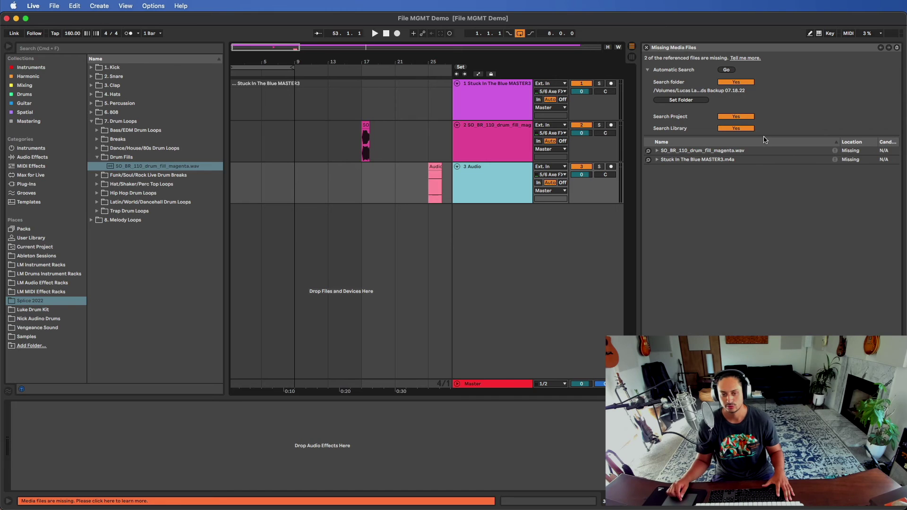
pyautogui.click(766, 151)
pyautogui.click(769, 161)
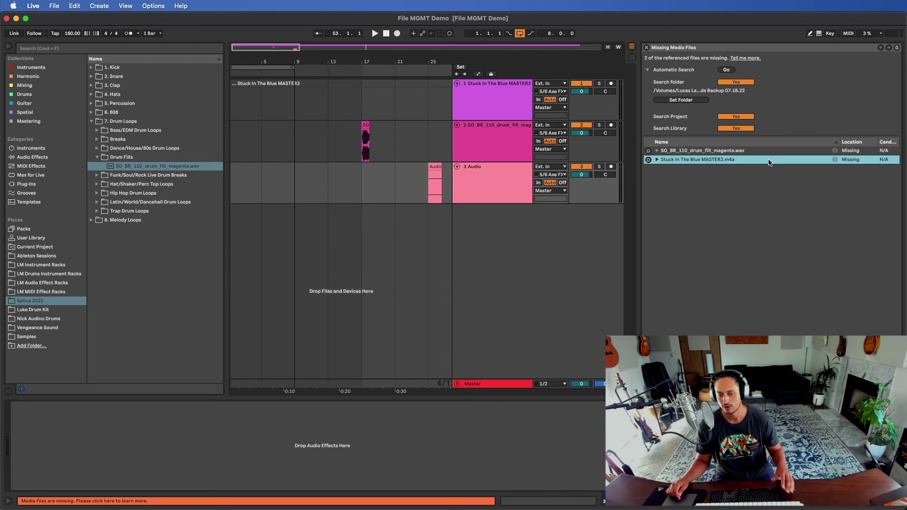
pyautogui.click(768, 152)
pyautogui.click(761, 161)
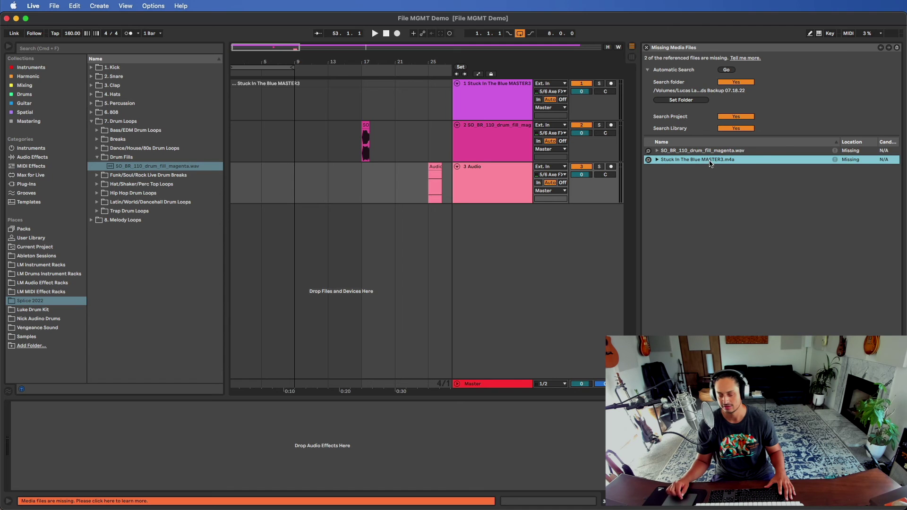
pyautogui.click(757, 151)
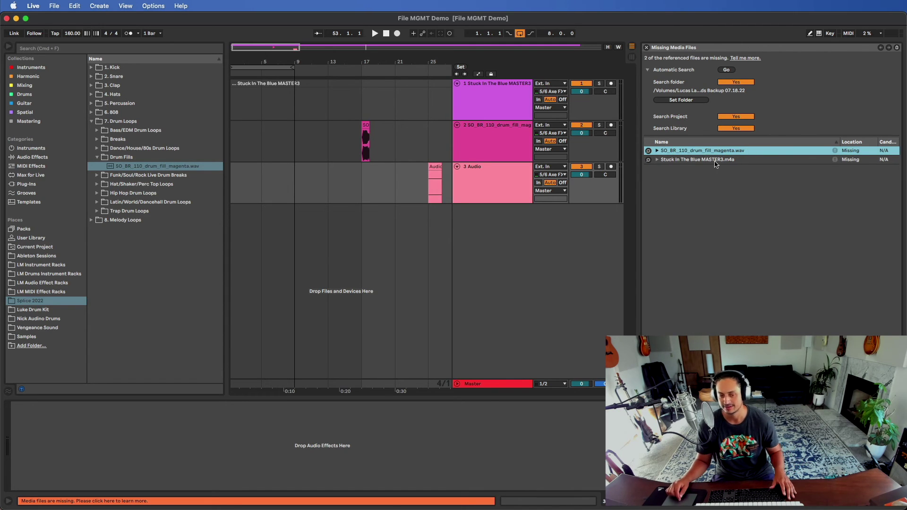
pyautogui.click(755, 161)
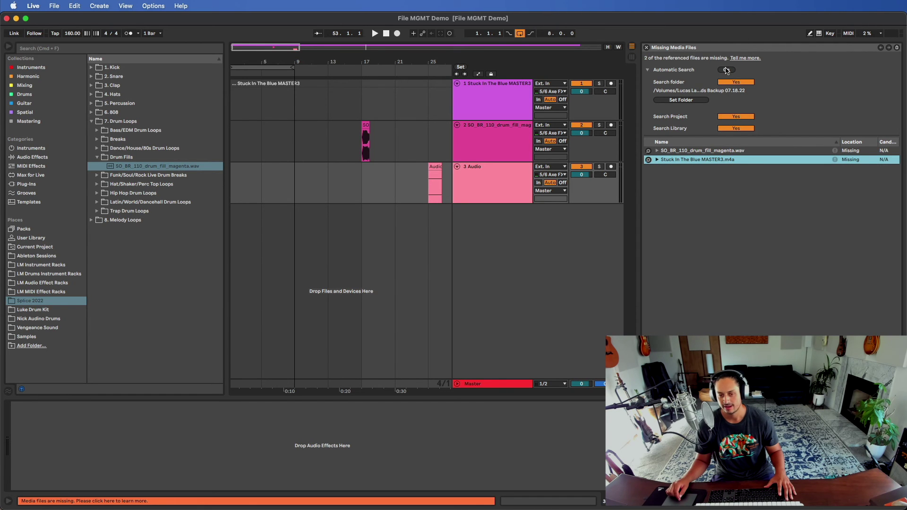
# - Relink both missing samples through an automatic search of the Downloads folder
pyautogui.click(705, 99)
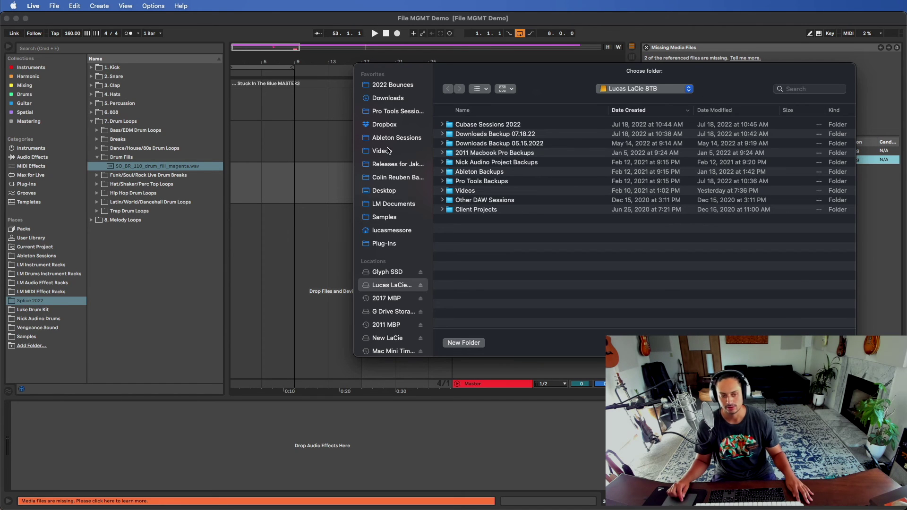
pyautogui.click(402, 100)
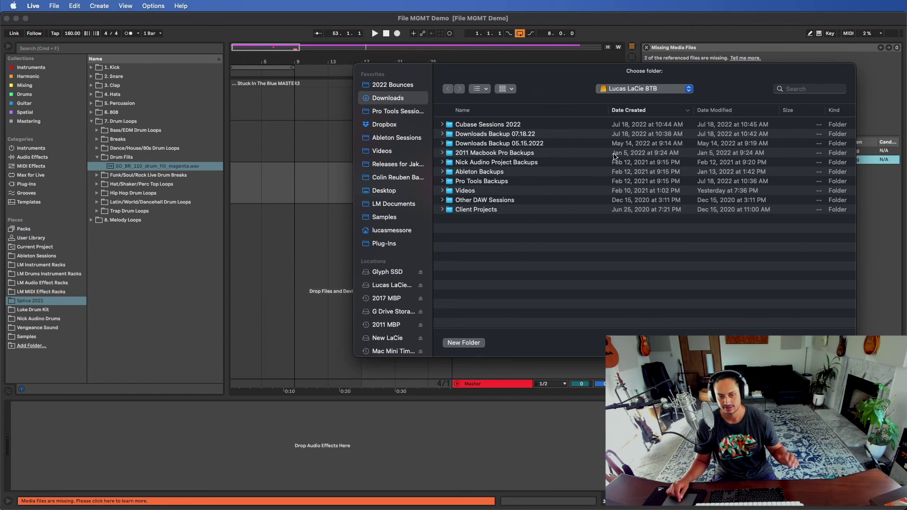
pyautogui.press('Return')
pyautogui.click(726, 70)
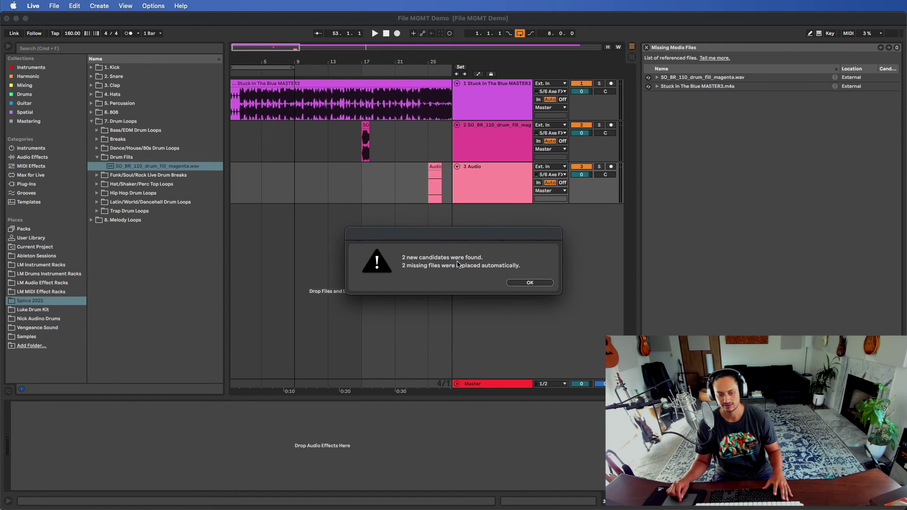
pyautogui.click(533, 283)
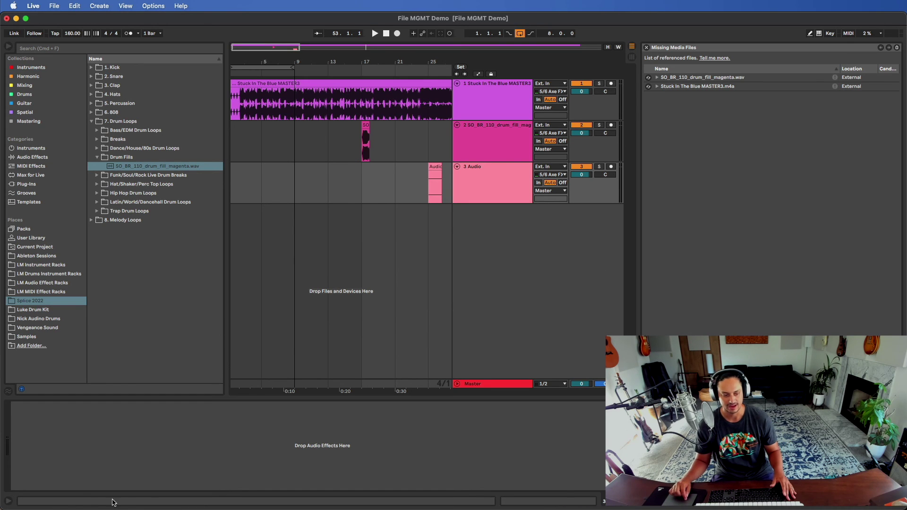
pyautogui.click(348, 196)
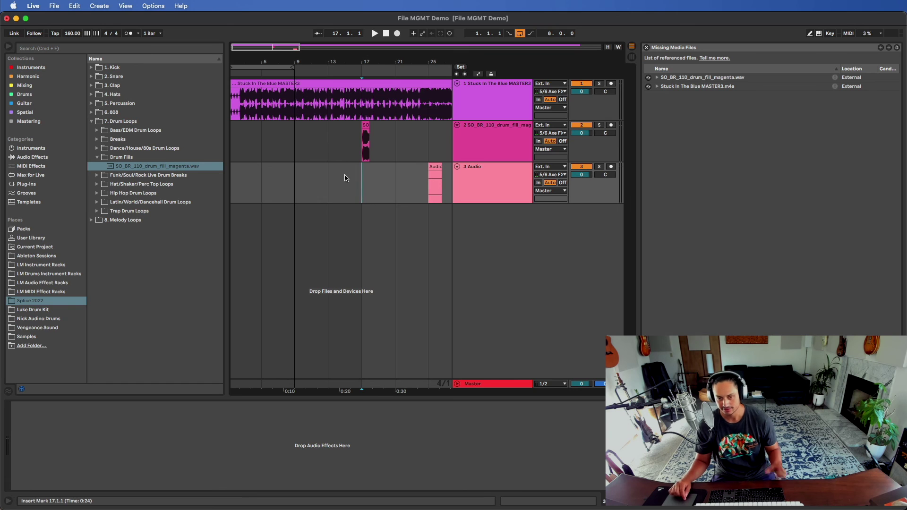
pyautogui.click(758, 80)
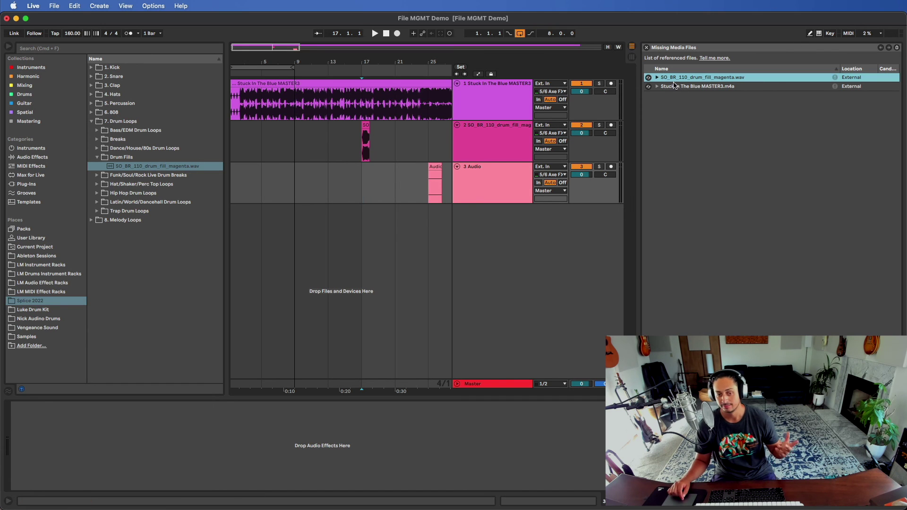
pyautogui.click(659, 77)
pyautogui.click(659, 77)
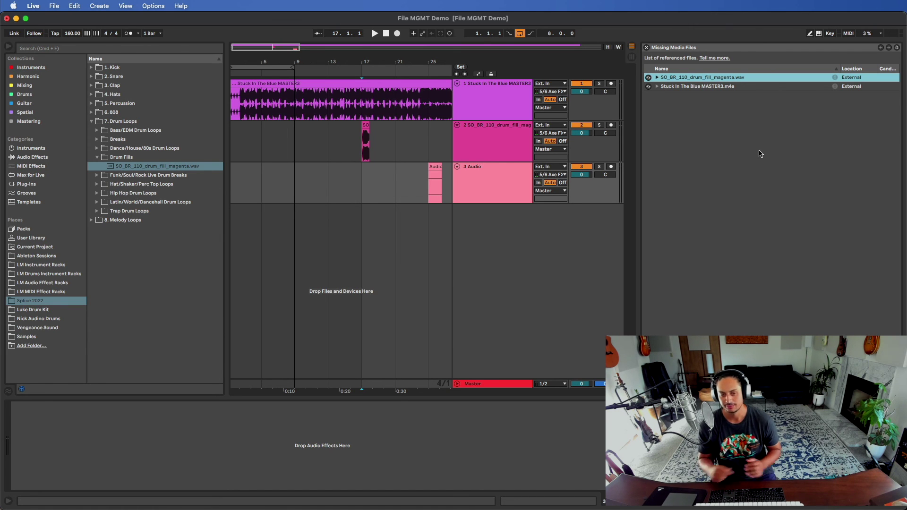
# - Bring up the File menu to reach Collect All and Save
pyautogui.click(54, 5)
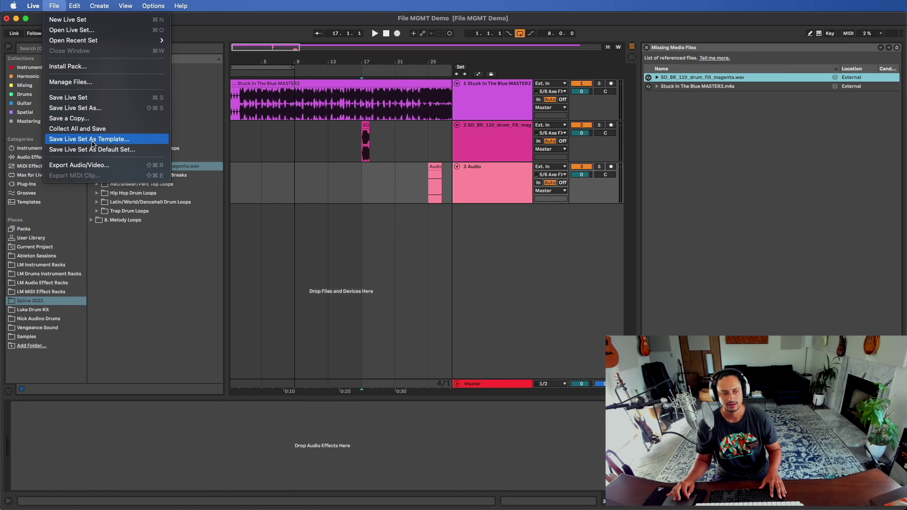